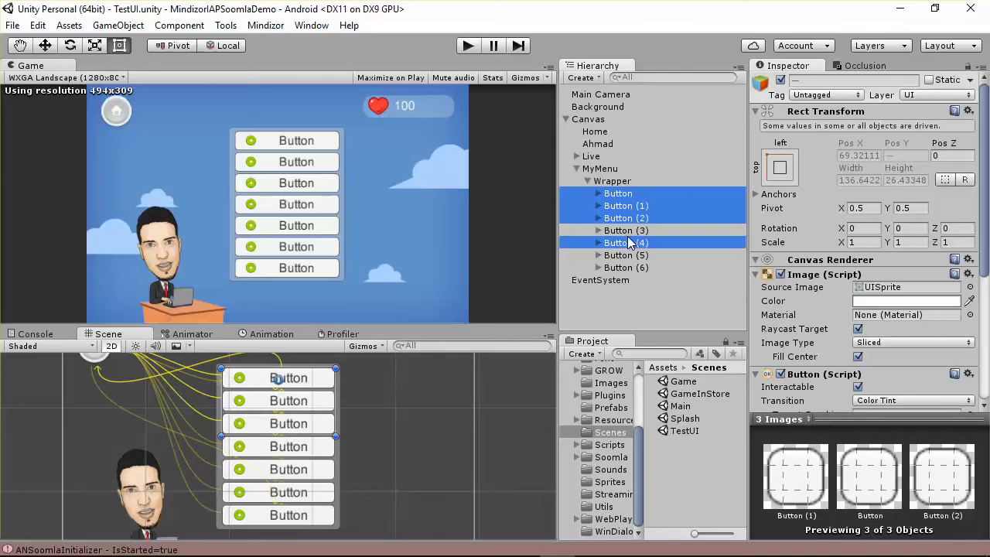
Step: Select all seven buttons inside the Wrapper, from Button to Button (6), and duplicate them
left_click(626, 230, "ctrl")
left_click(627, 255, "ctrl")
left_click(626, 242, "ctrl")
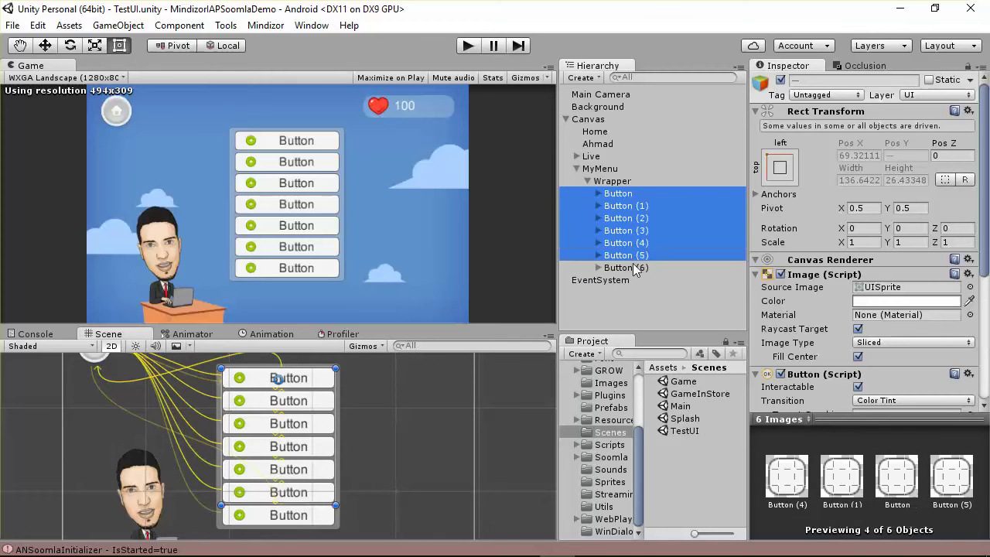
left_click(632, 263, "ctrl")
right_click(632, 263, "ctrl")
left_click(620, 269, "ctrl")
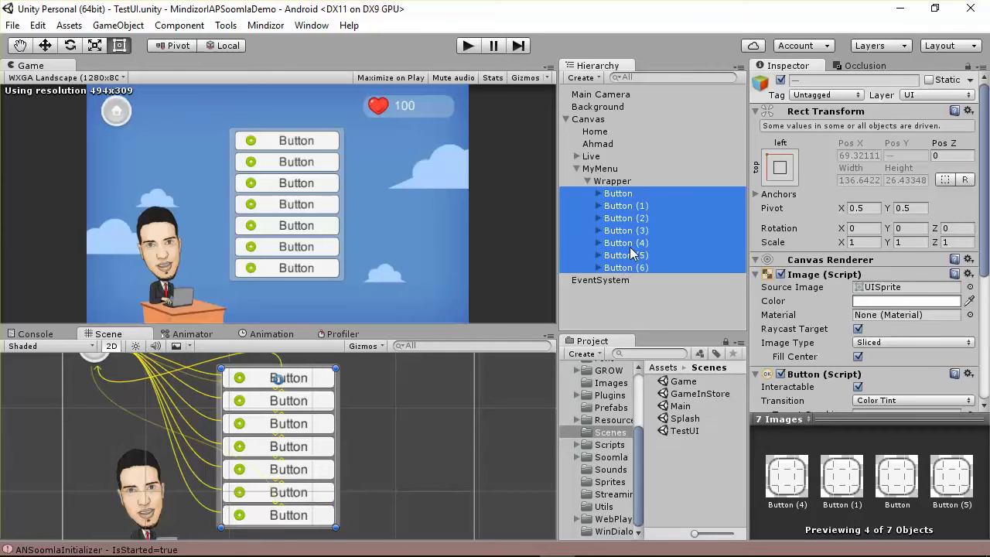
right_click(629, 247)
left_click(668, 312)
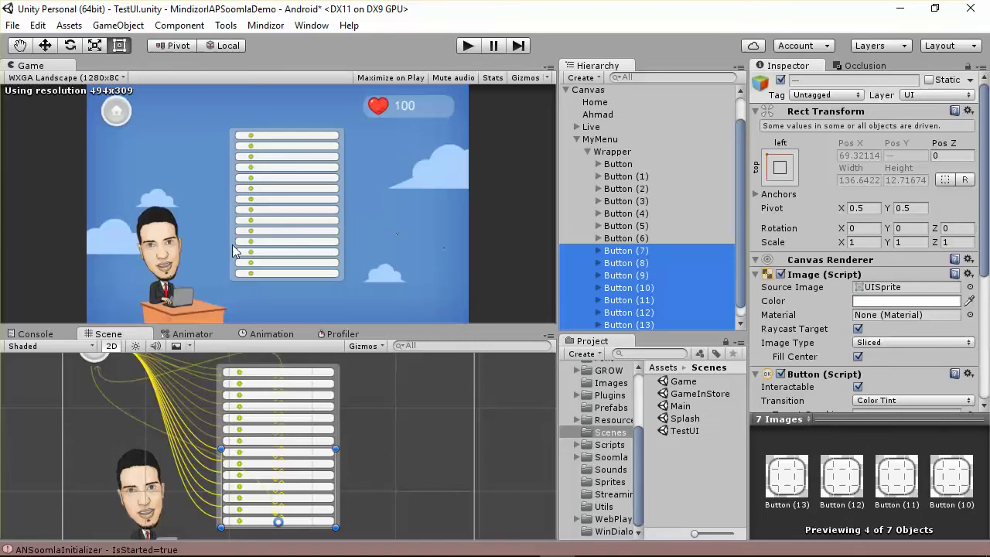
Step: Anchor the Wrapper to the top left of its parent and align its position to that corner
left_click(613, 154)
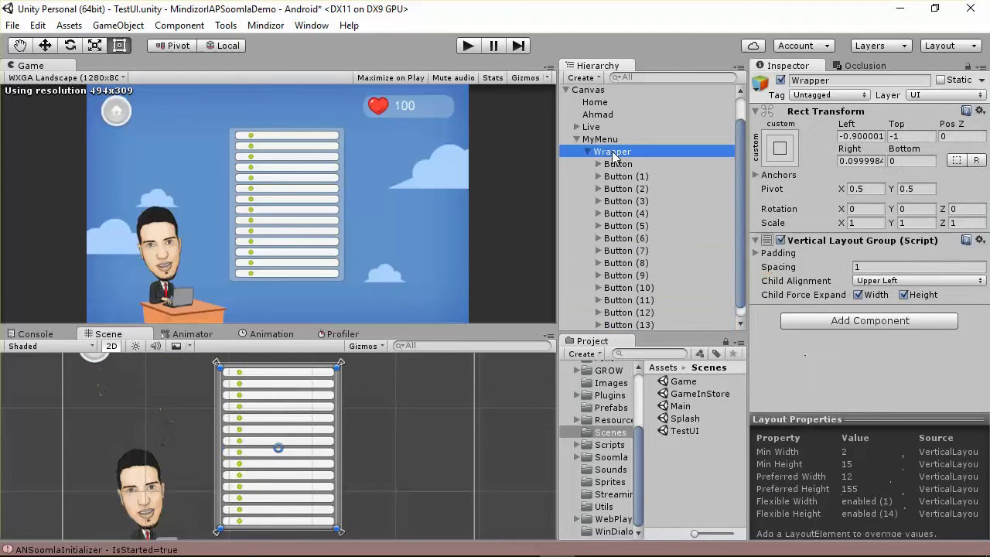
left_click(779, 151)
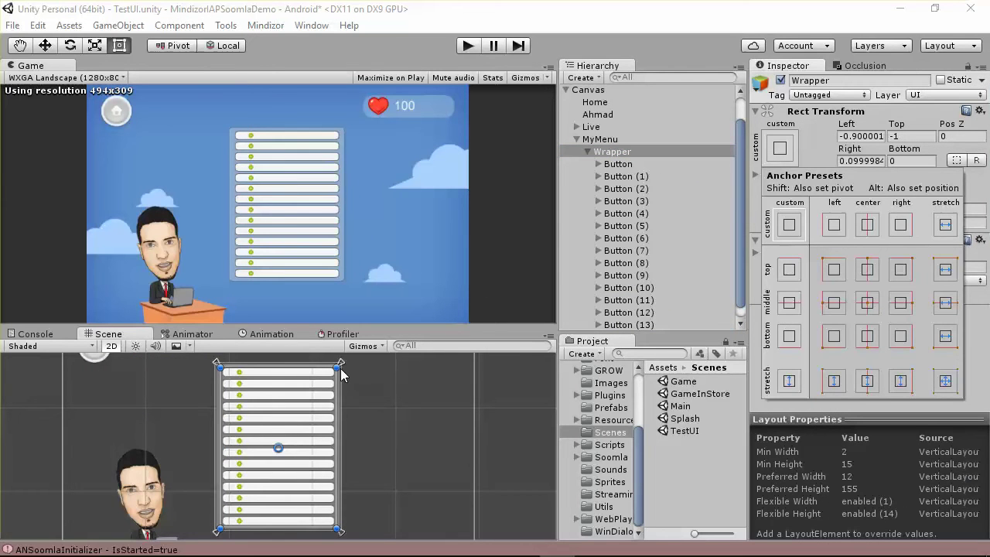
left_click(834, 269)
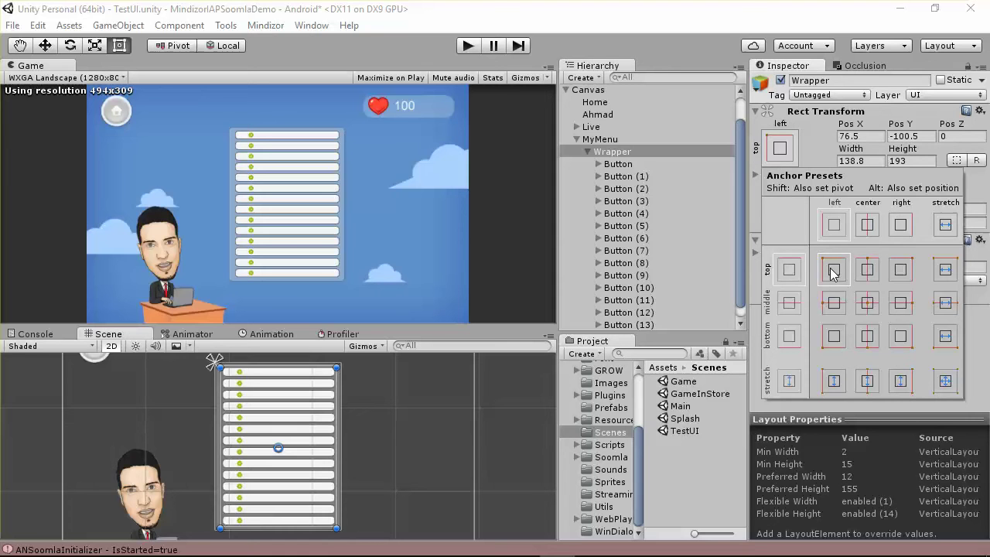
key("alt")
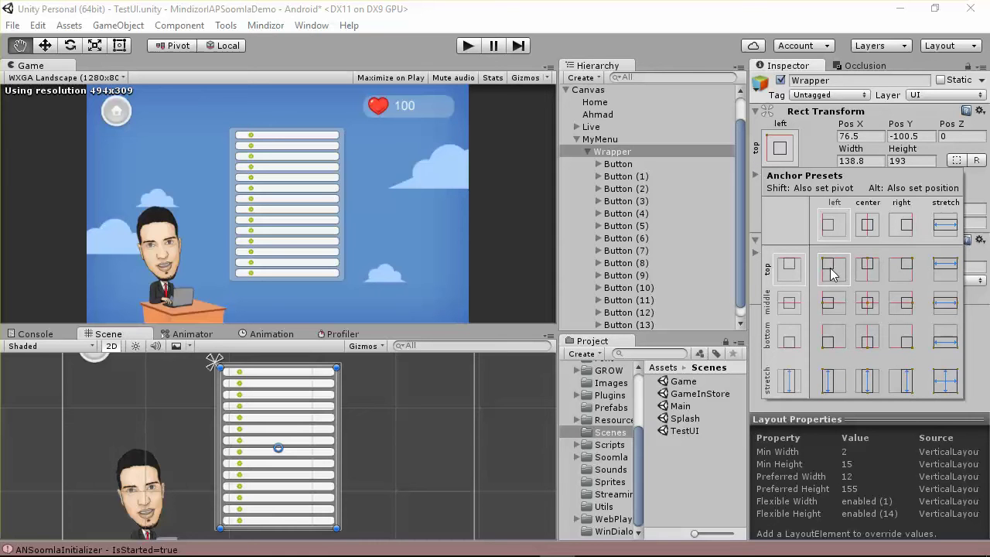
left_click(831, 269, "alt")
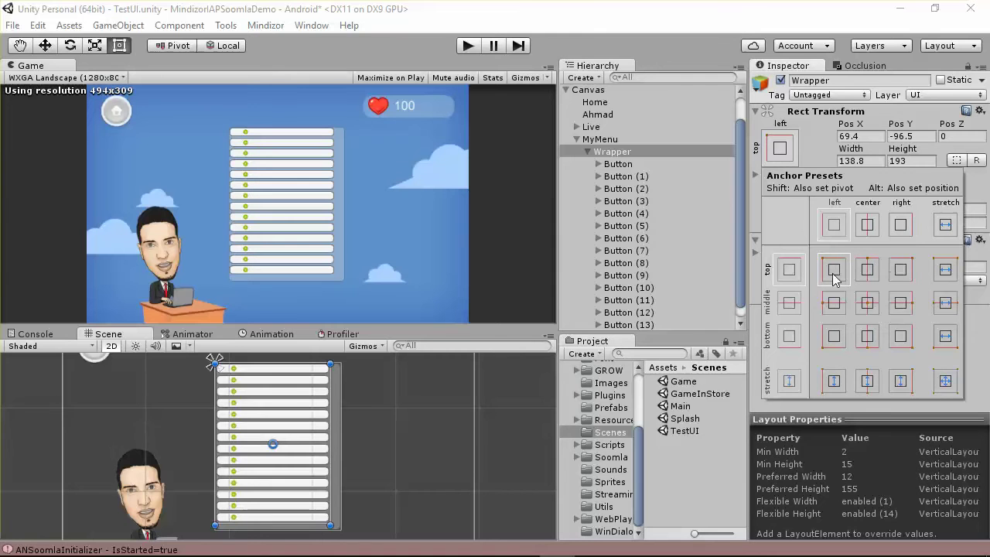
Step: Stretch the Wrapper downwards to a height of about 410 and widen it to about 147
scroll(291, 469, "down", 5)
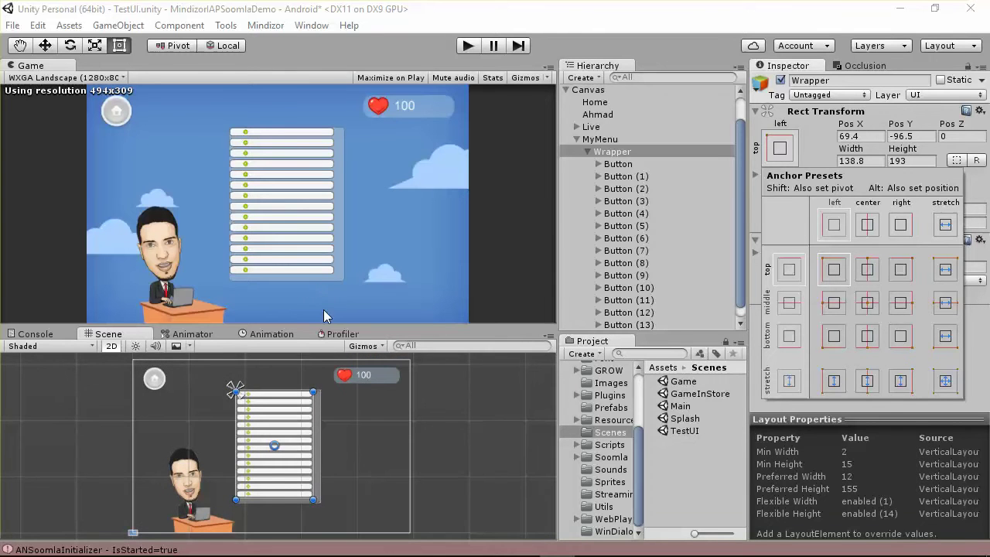
scroll(281, 494, "down", 2)
scroll(281, 497, "down", 1)
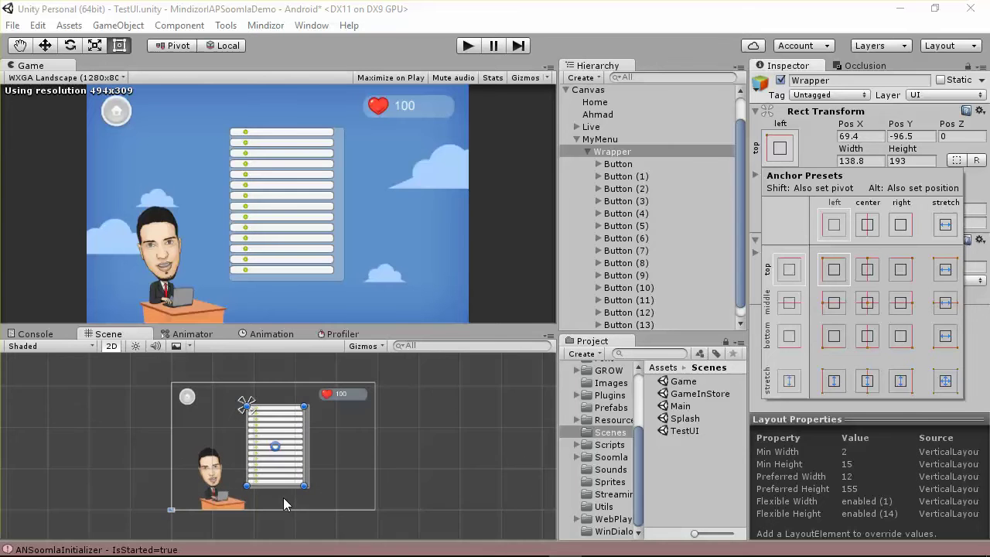
scroll(309, 456, "down", 1)
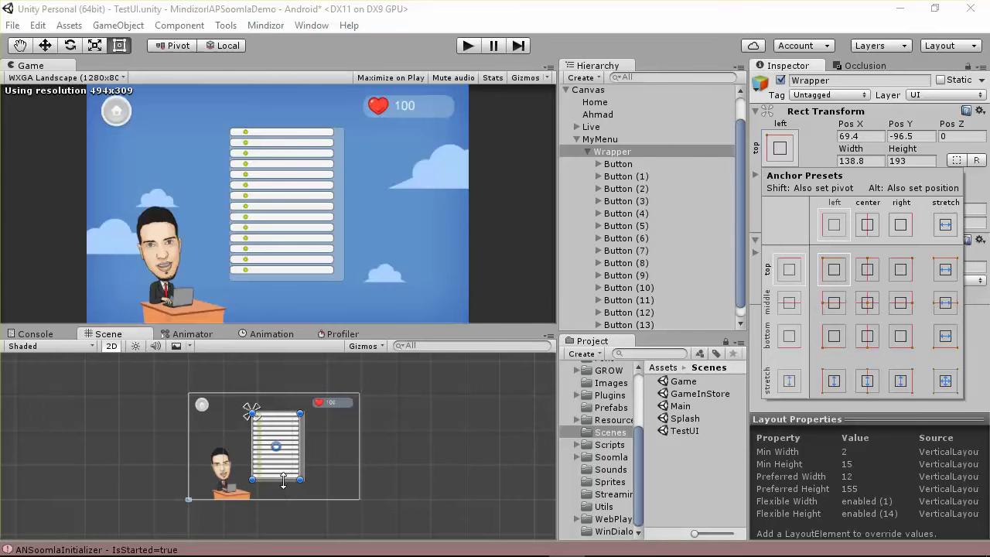
key("Escape")
left_click_drag(283, 479, 281, 17)
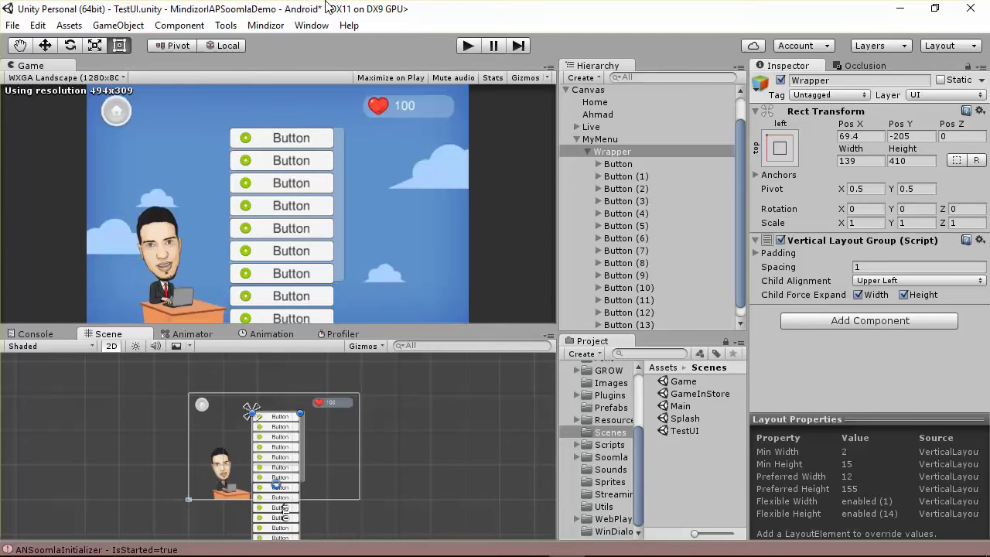
scroll(331, 504, "up", 8)
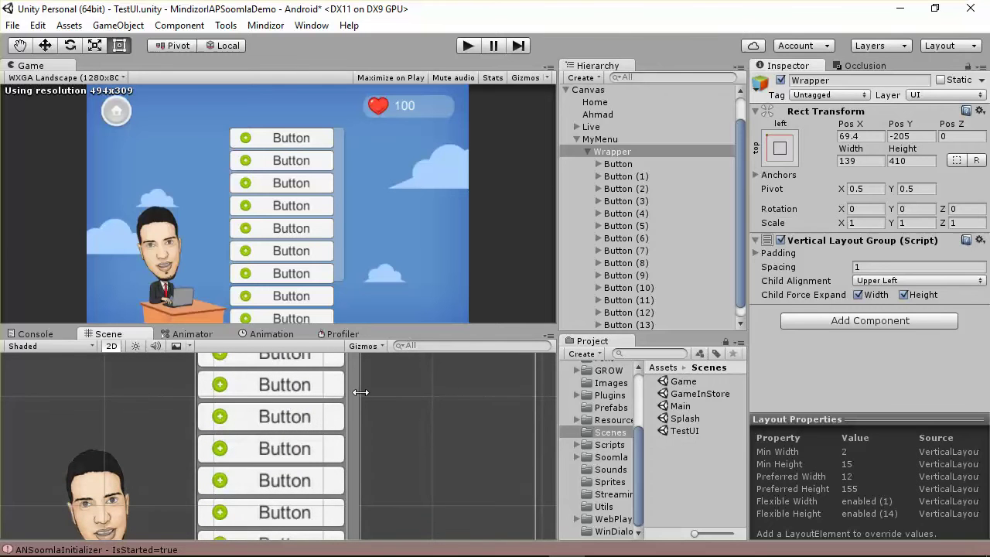
left_click_drag(346, 401, 353, 401)
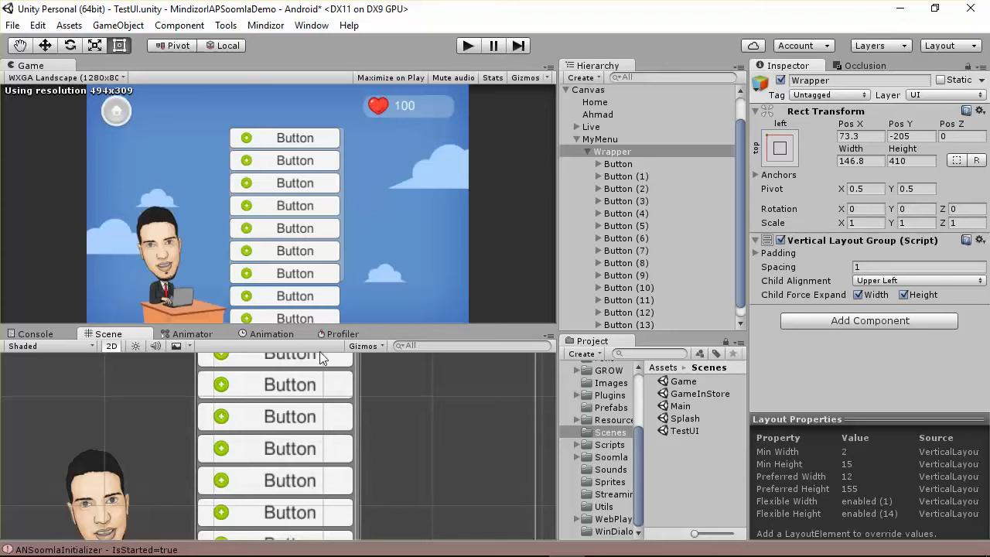
Step: Set the left padding of the Wrapper's Vertical Layout Group to 5
left_click(779, 253)
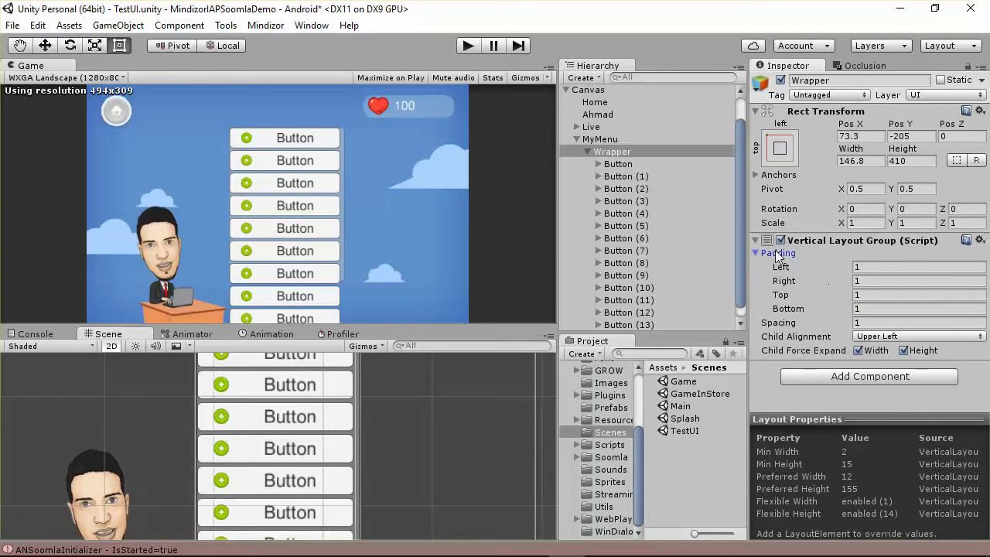
left_click(872, 267)
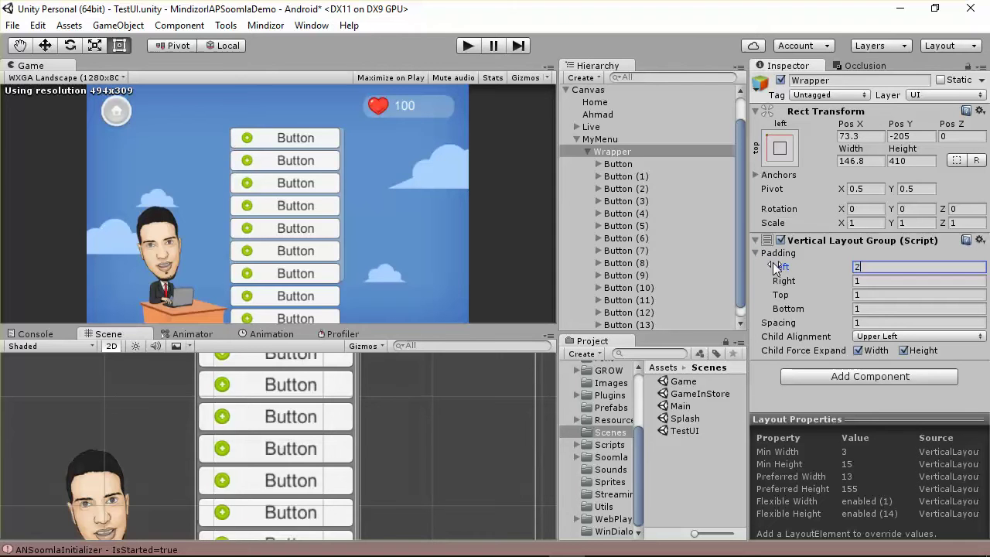
left_click_drag(775, 267, 837, 268)
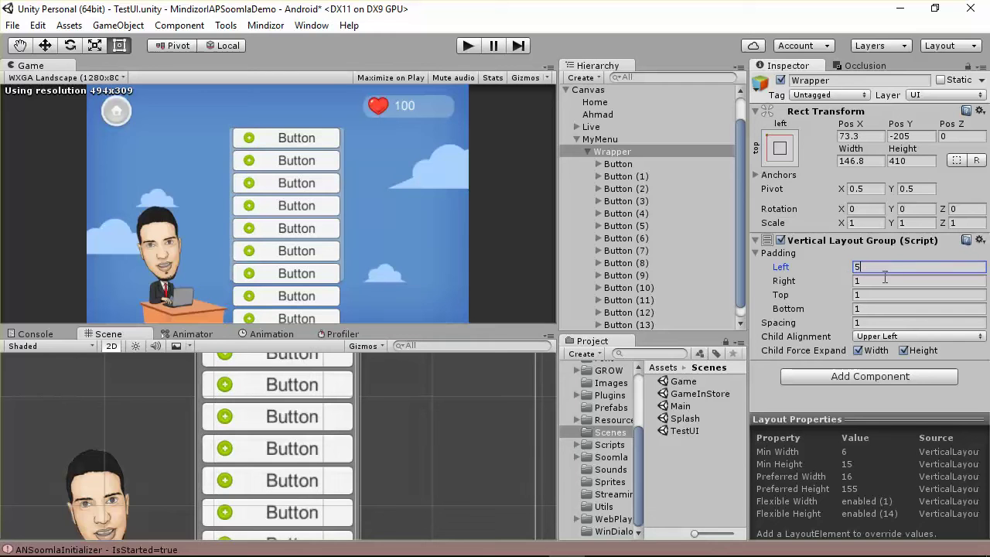
Step: Try a right padding of 3 on the Wrapper's Vertical Layout Group and restore it to 1
left_click(869, 282)
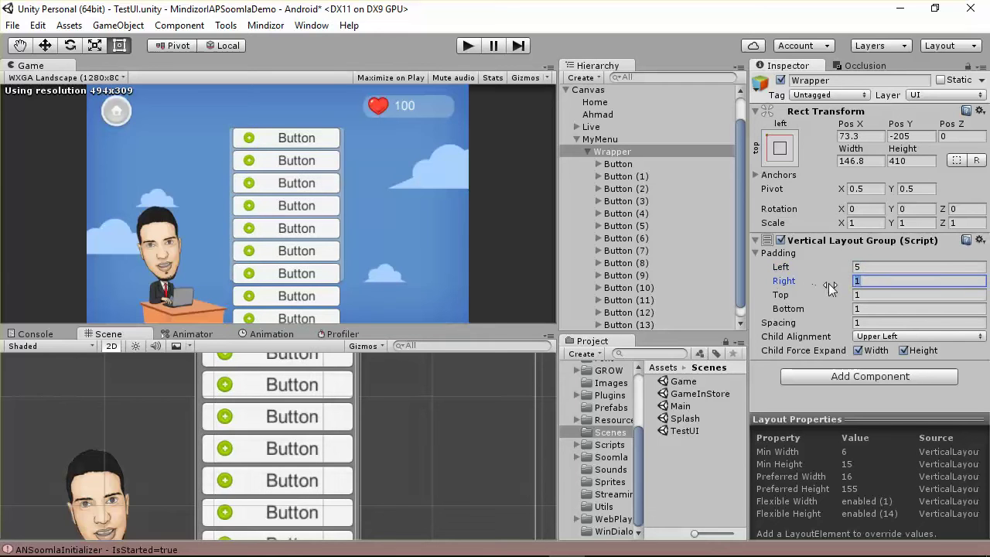
type("3")
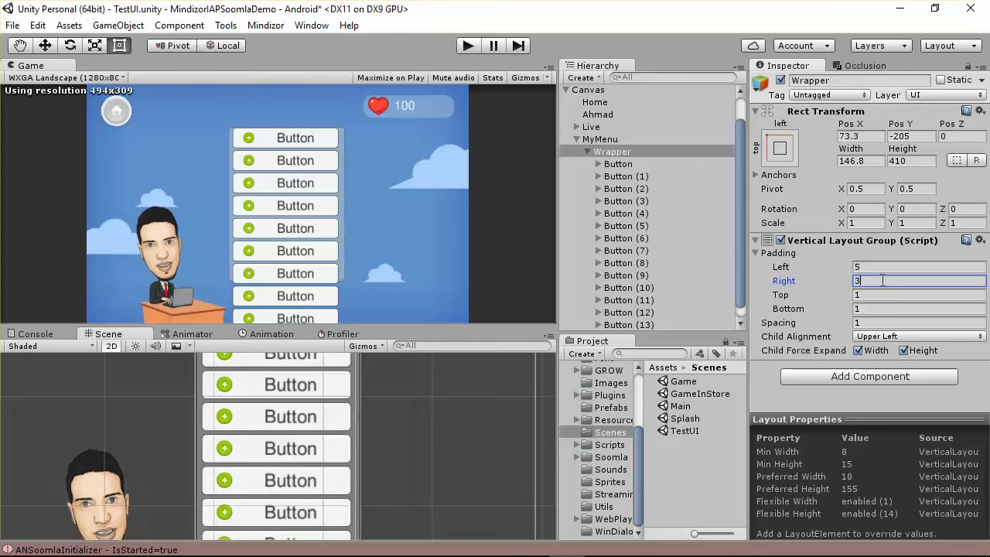
key("BackSpace")
type("1")
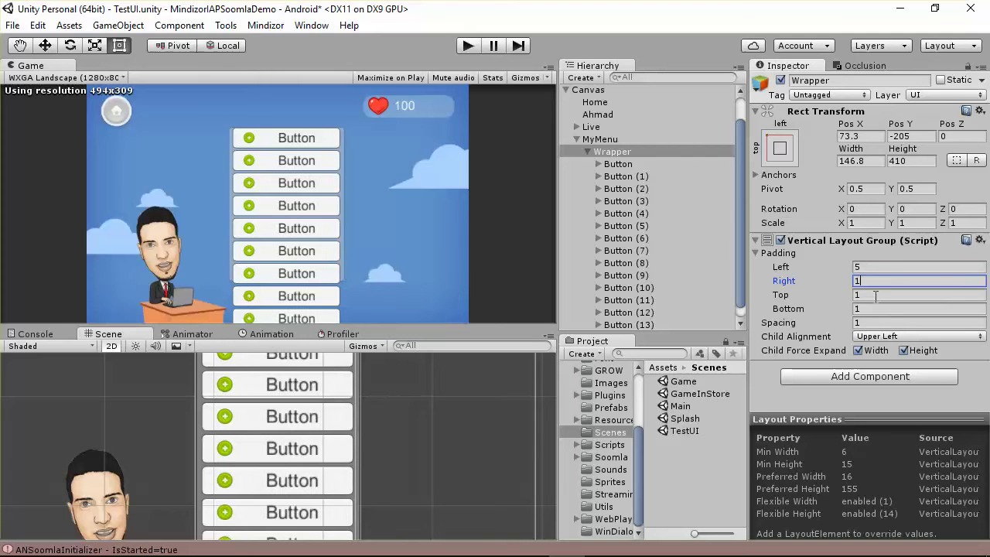
Step: Set the Vertical Layout Group's top padding to 3, bottom padding to 2 and spacing to 2
left_click(875, 295)
type("3")
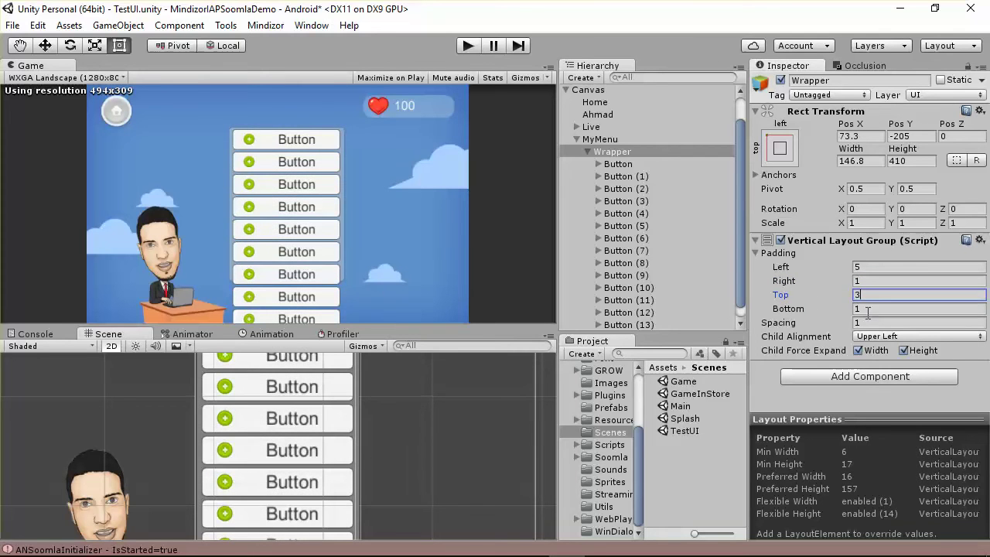
left_click(867, 309)
type("2")
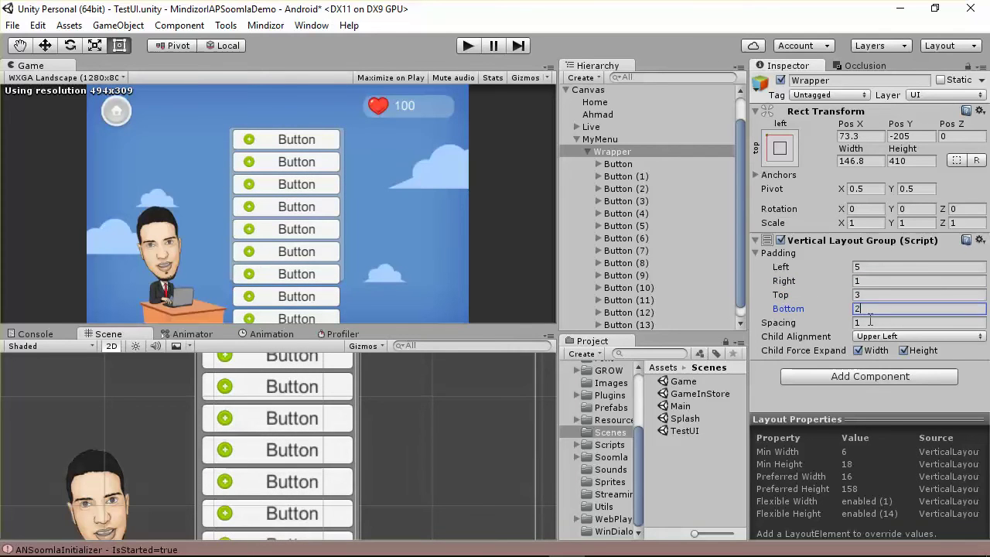
left_click(870, 320)
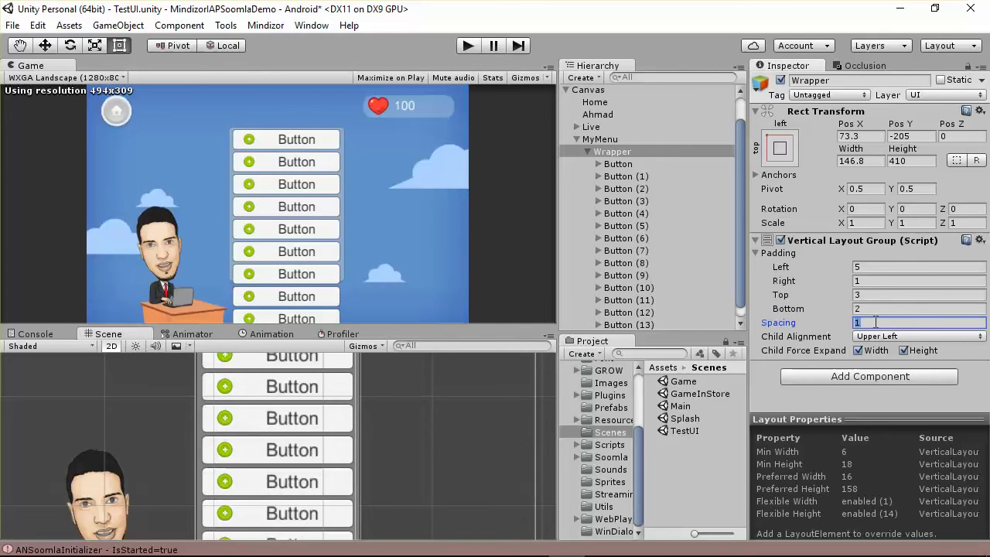
type("2")
left_click(876, 308)
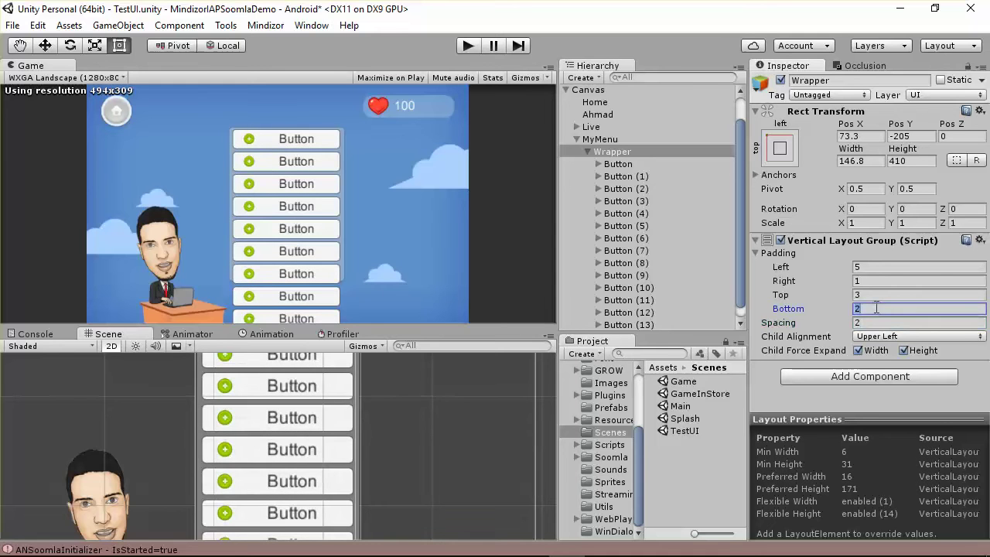
Step: Change the Text child of Button (10) to read "Button 10" and enlarge the Game view
scroll(415, 435, "down", 8)
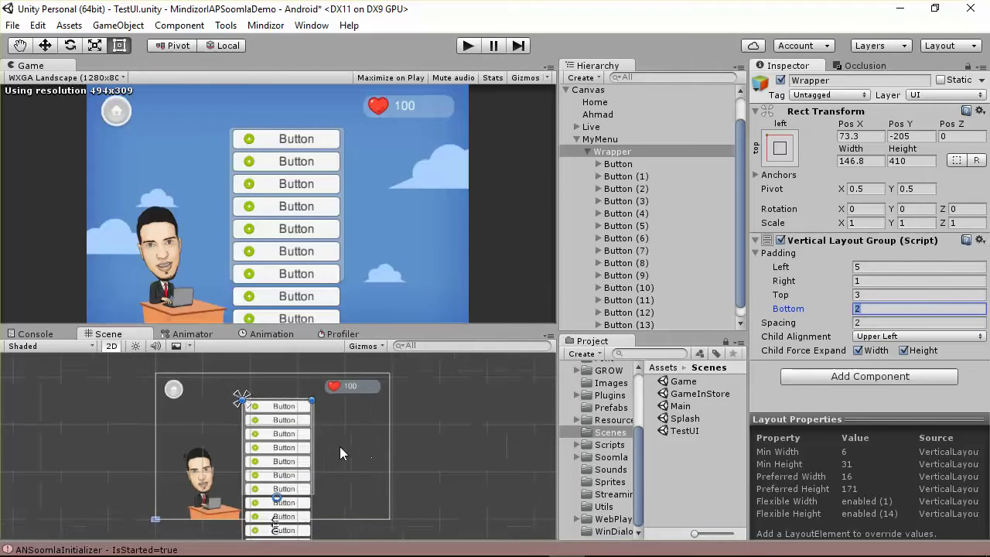
scroll(317, 456, "down", 3)
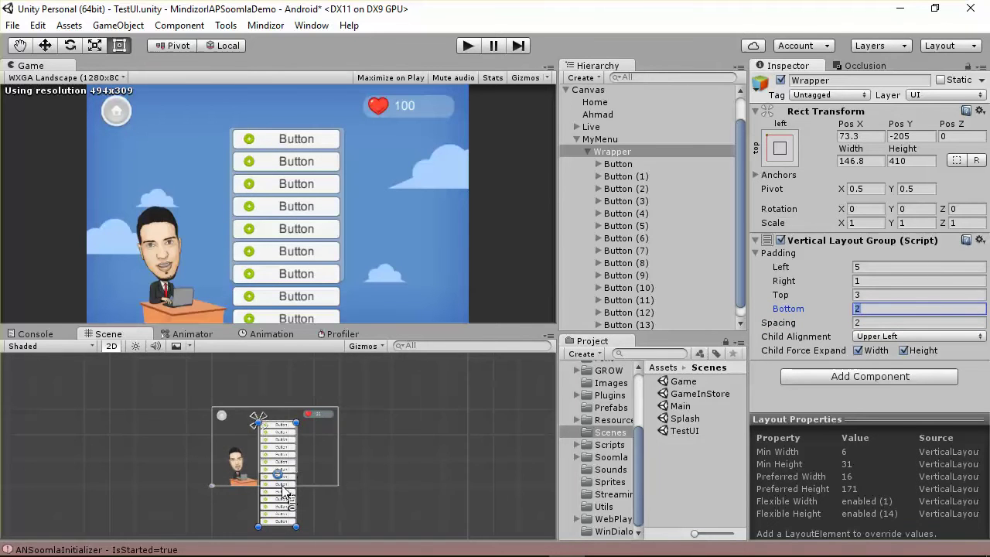
double_click(633, 286)
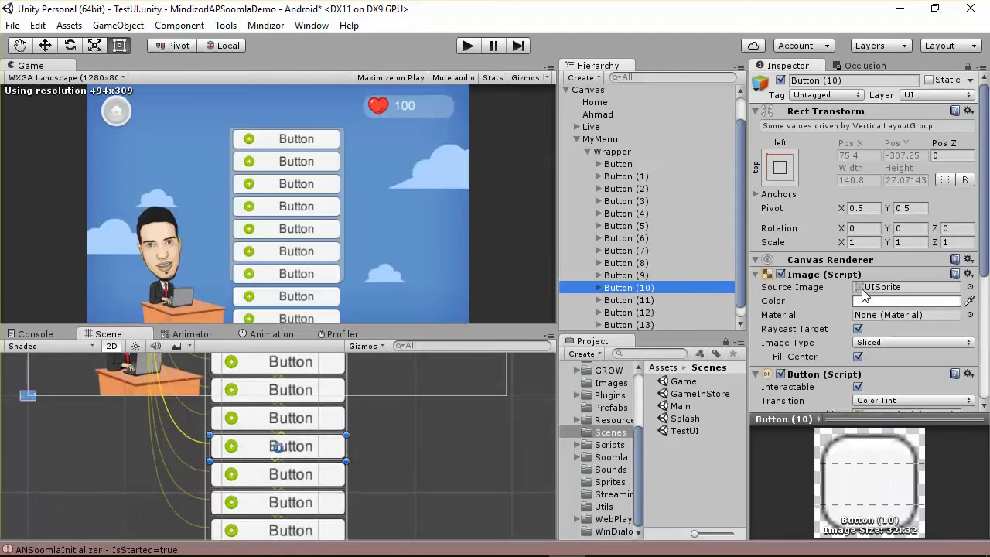
left_click(599, 287)
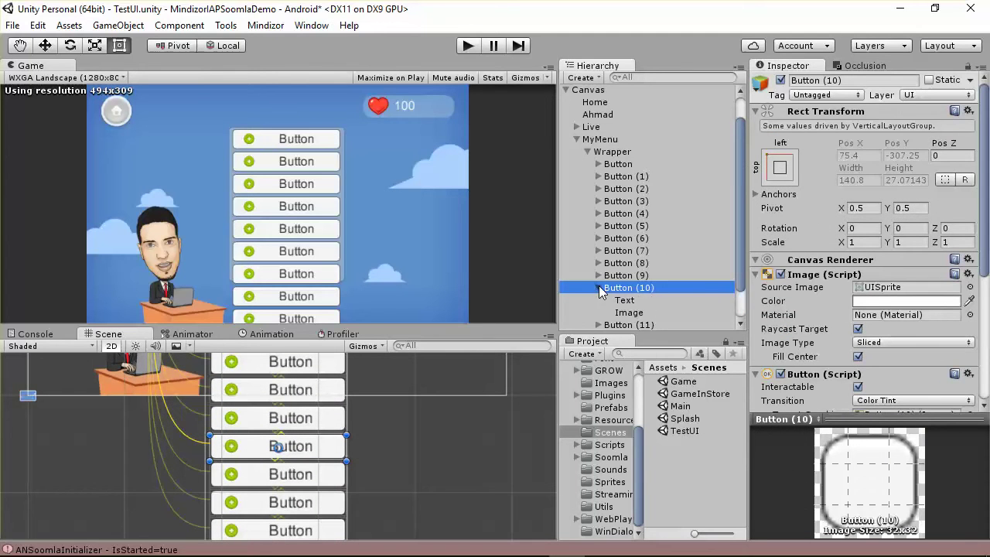
left_click(628, 301)
left_click(823, 284)
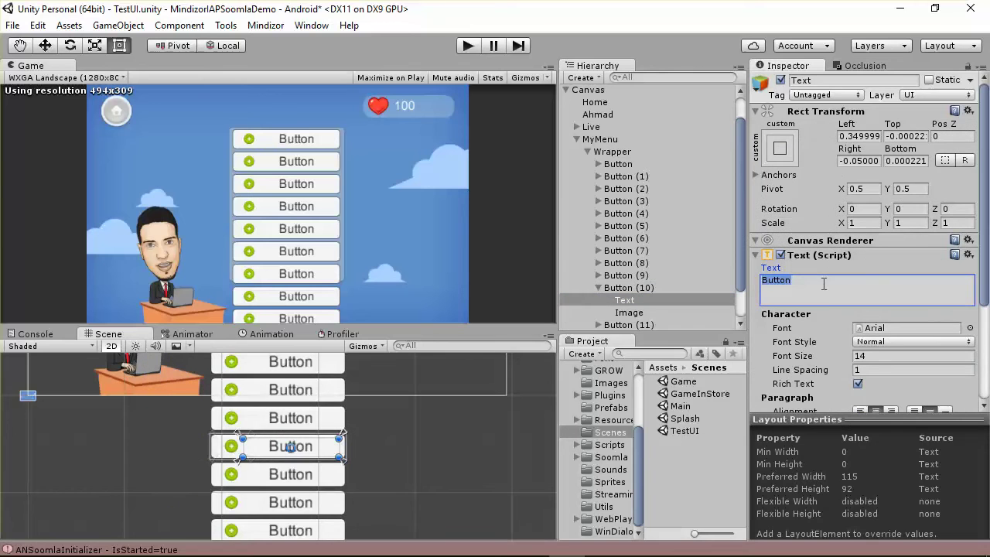
left_click(824, 284)
type("10")
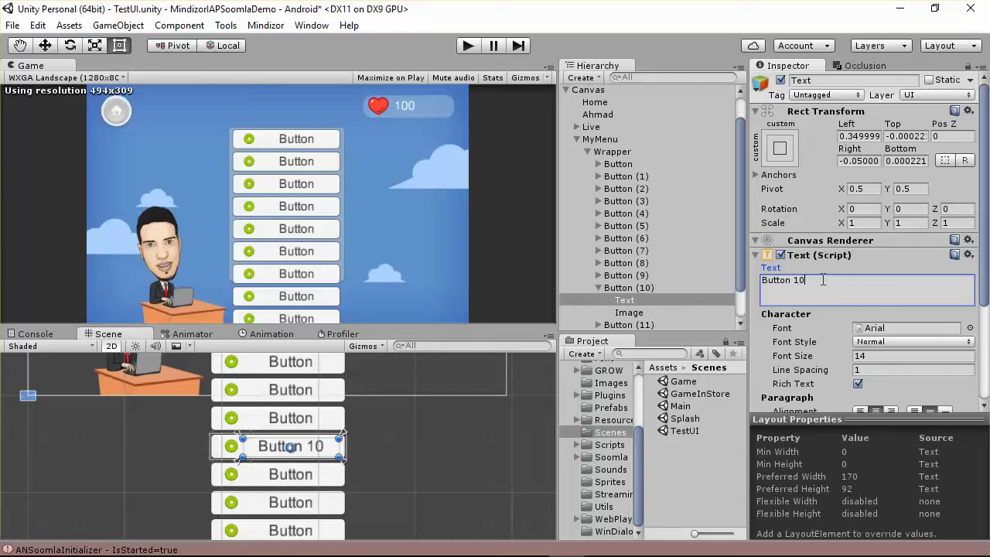
key("Return")
scroll(379, 456, "down", 1)
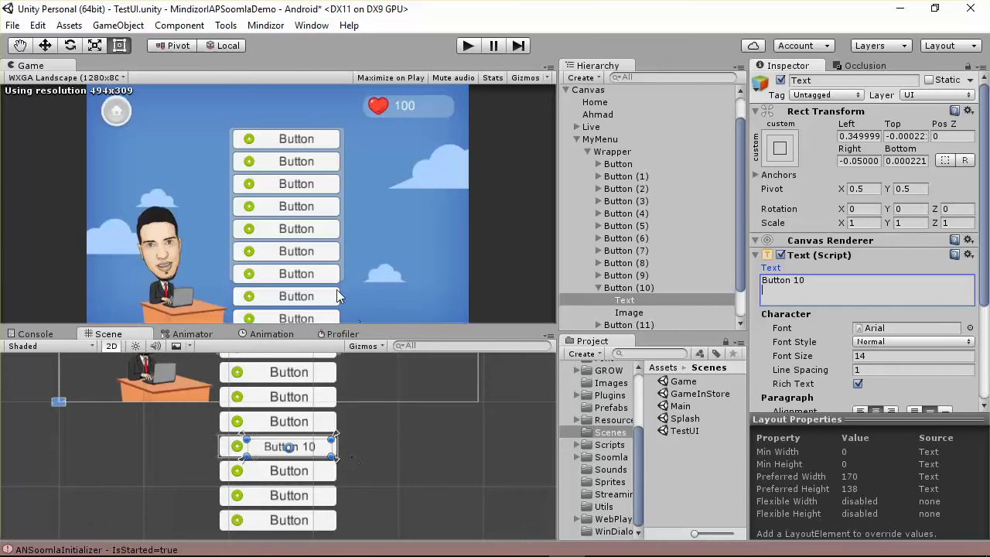
left_click_drag(391, 329, 413, 370)
Step: Try Upper Center child alignment on the Wrapper's Vertical Layout Group, restore Upper Left, and frame the Wrapper in the scene
left_click(611, 153)
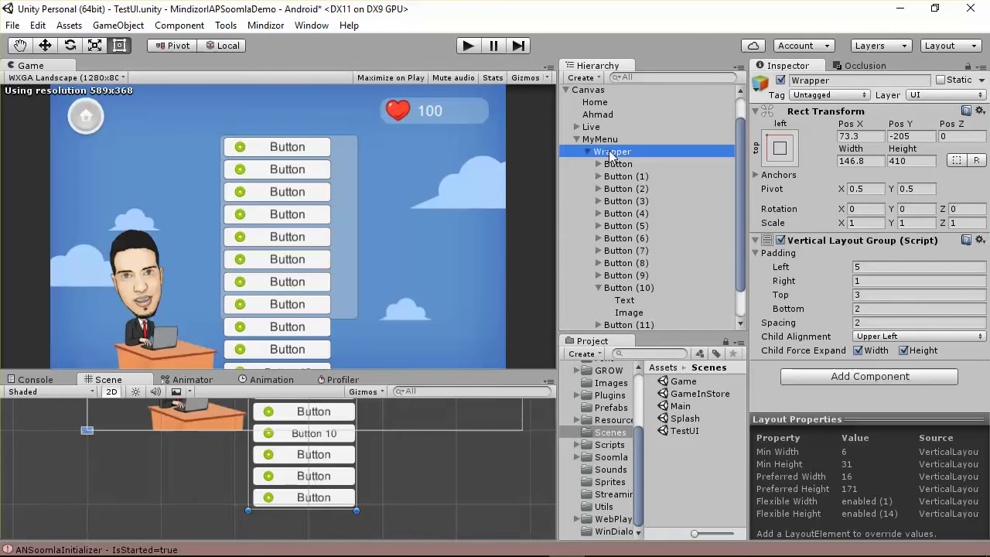
left_click(878, 337)
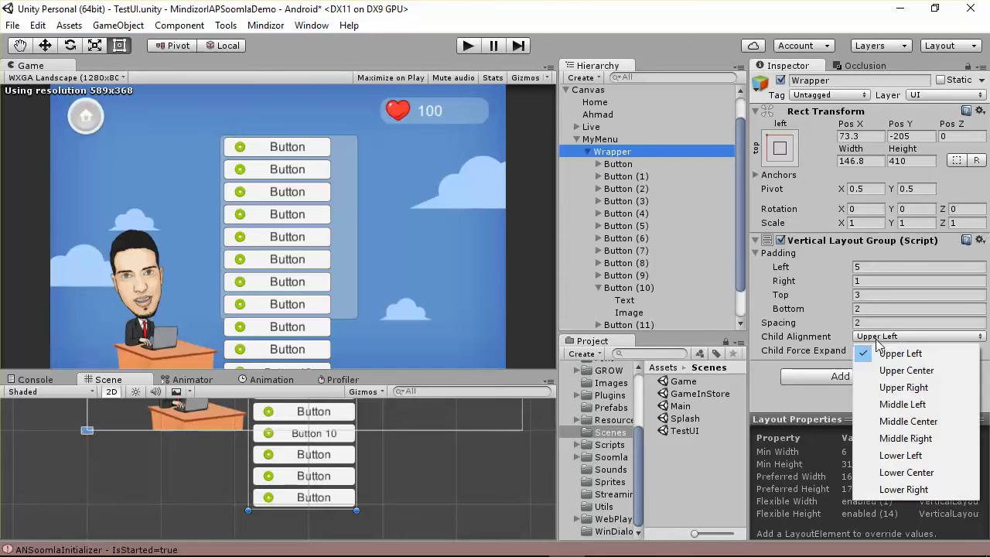
left_click(926, 373)
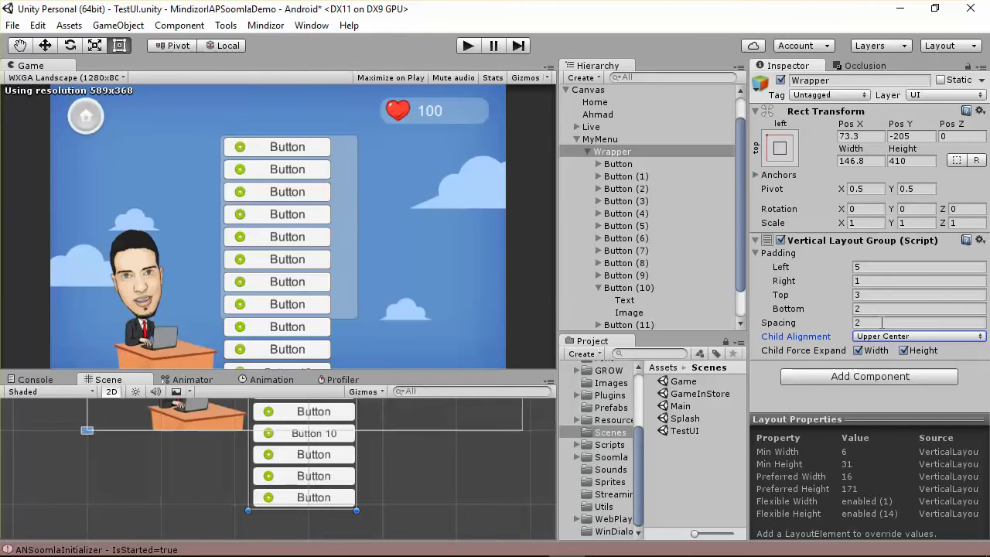
left_click(909, 336)
left_click(889, 352)
double_click(615, 151)
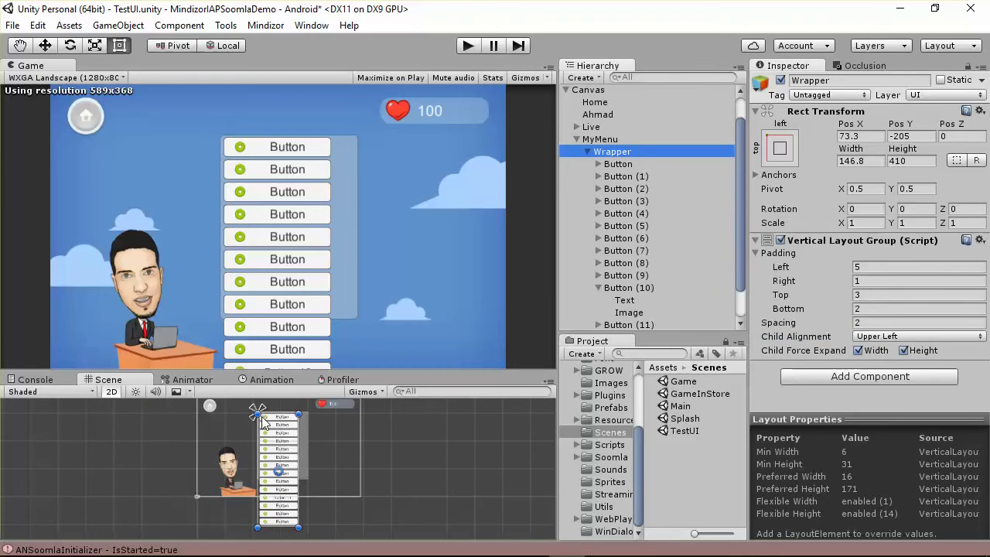
Step: Stretch the Wrapper's anchors across the full width of MyMenu's top edge and resize the Game view to test the scaling
left_click_drag(325, 373, 325, 233)
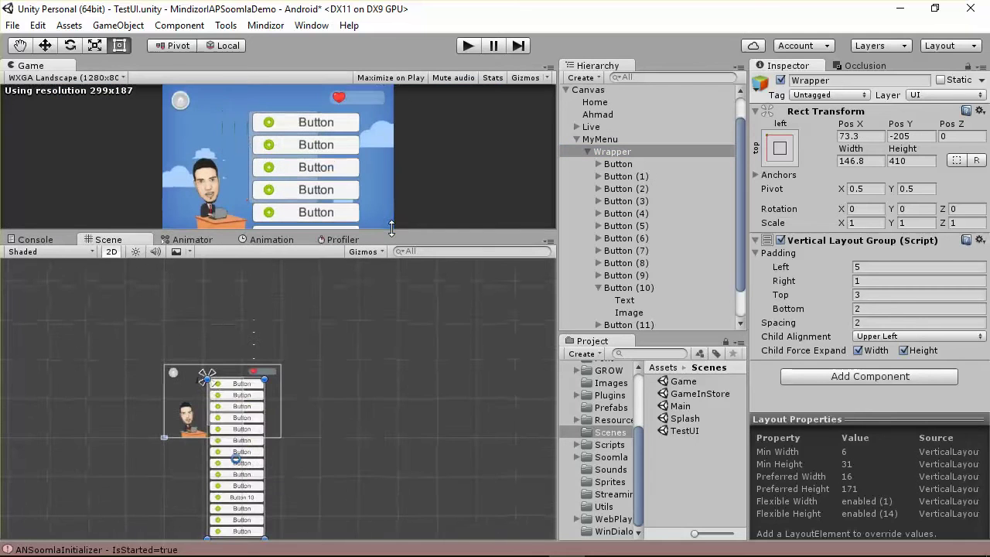
scroll(170, 361, "up", 3)
scroll(149, 386, "up", 4)
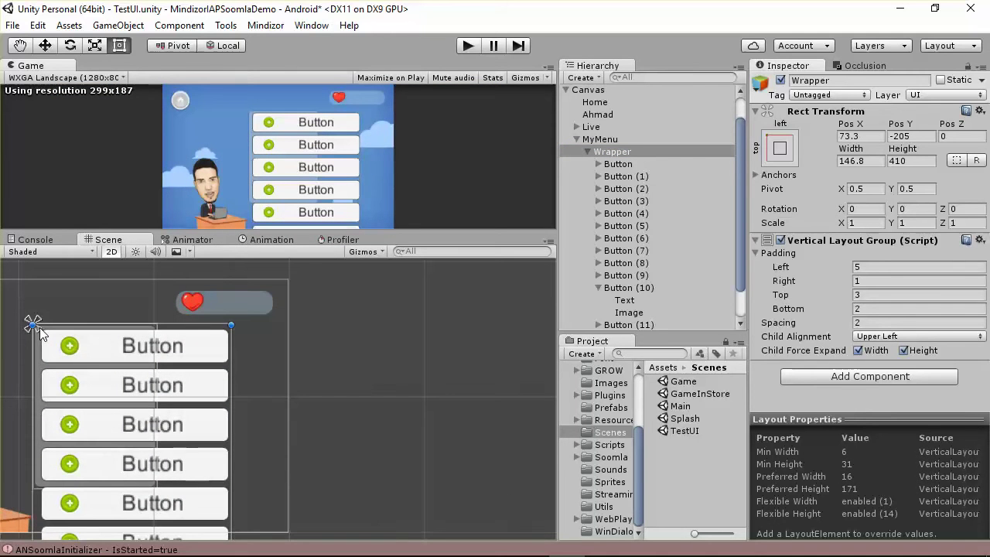
left_click_drag(34, 325, 312, 325)
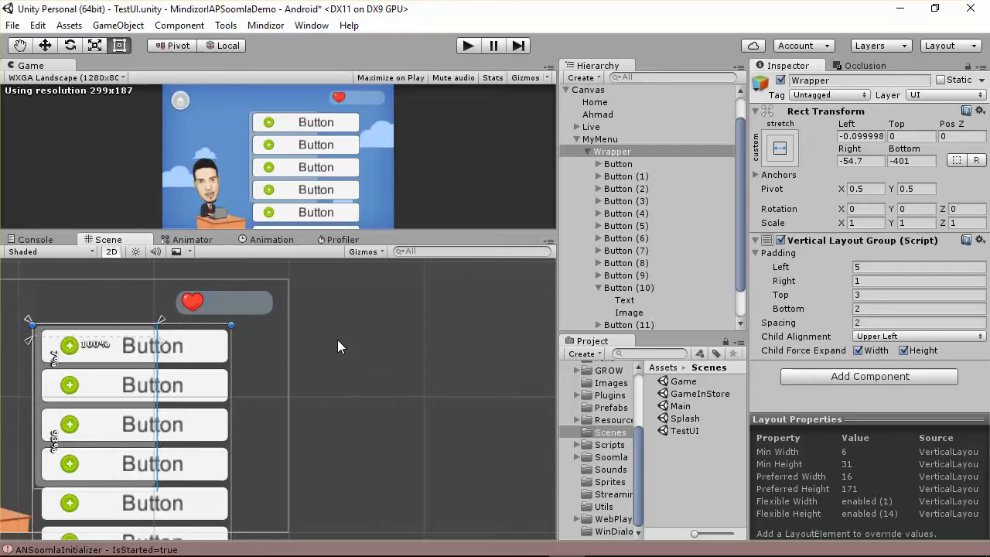
scroll(128, 344, "down", 2)
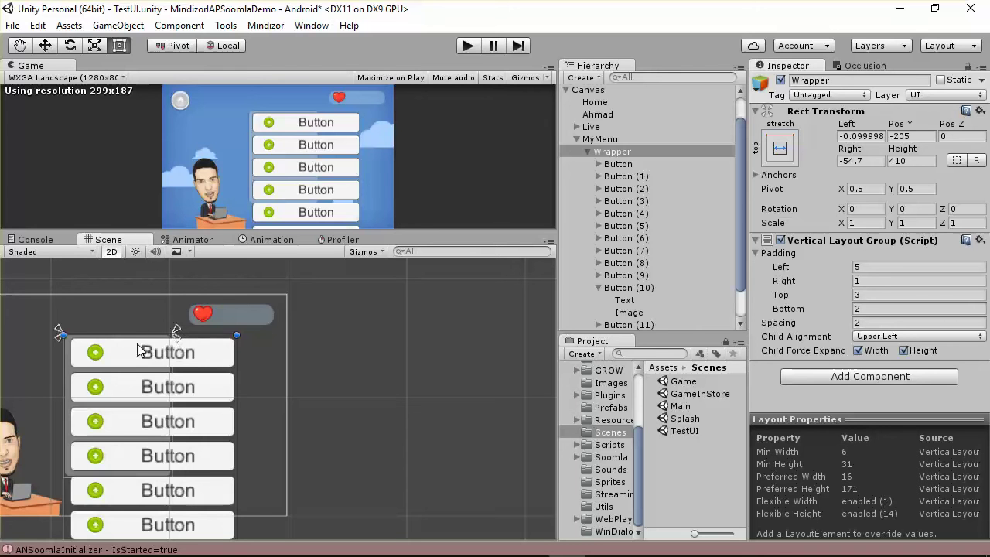
left_click_drag(338, 229, 442, 229)
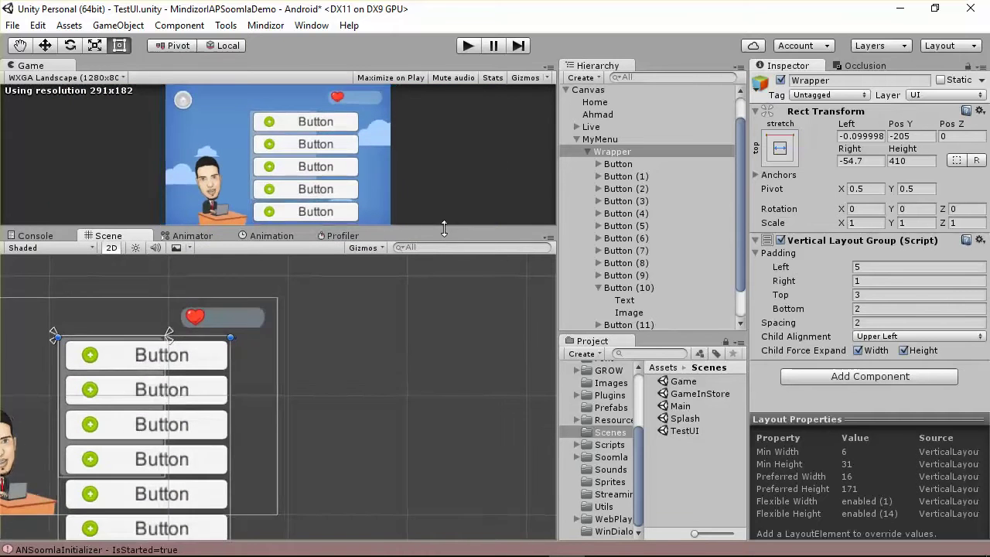
Step: Try anchoring the Wrapper vertically along MyMenu's left edge, then restore the top-edge stretch, resizing the Game view after each change
scroll(99, 363, "down", 5)
scroll(224, 371, "down", 2)
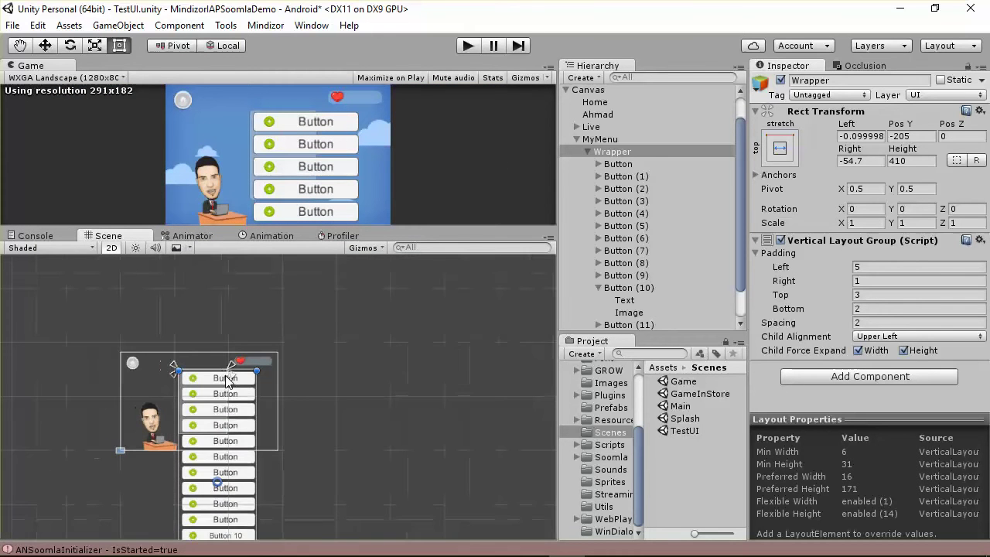
left_click_drag(230, 372, 176, 457)
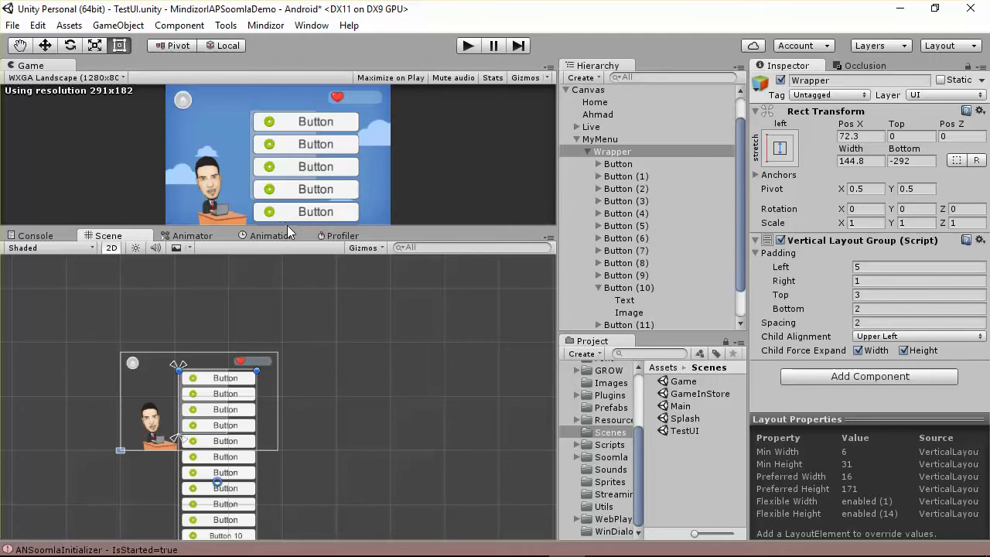
left_click_drag(287, 231, 342, 309)
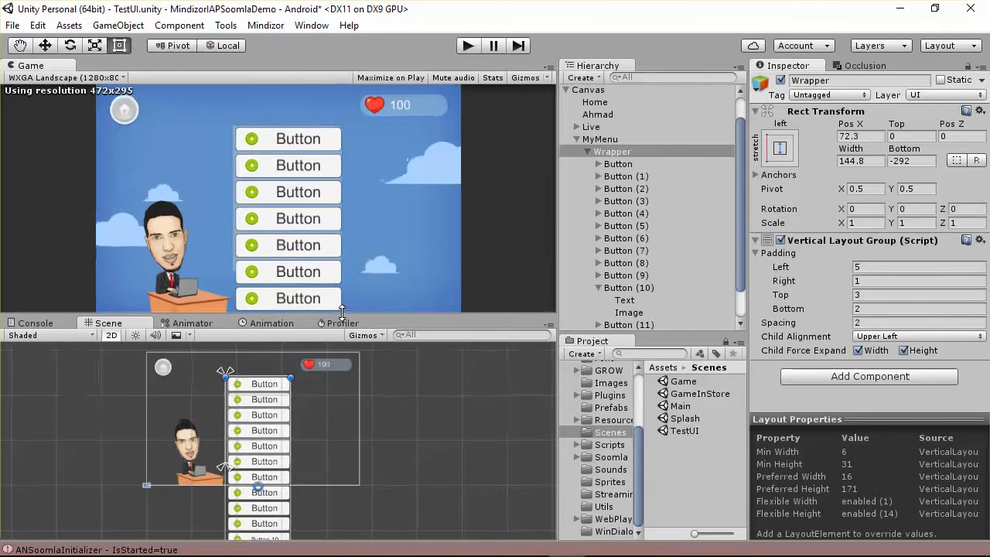
left_click_drag(229, 473, 294, 377)
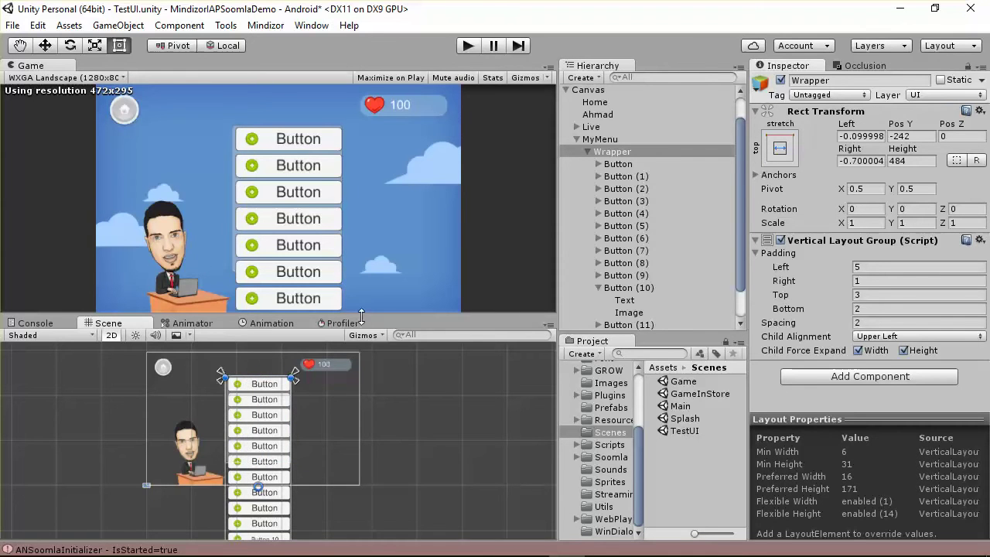
left_click_drag(357, 310, 373, 341)
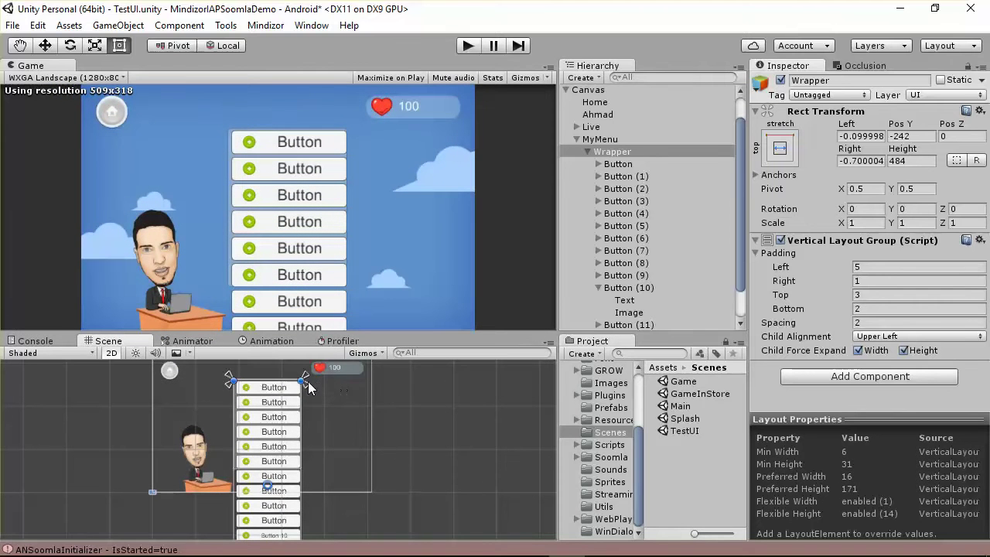
Step: Gather the Wrapper's anchors on MyMenu's left edge and extend the lower pair down to its bottom-left corner for vertical stretching
left_click_drag(306, 383, 300, 379)
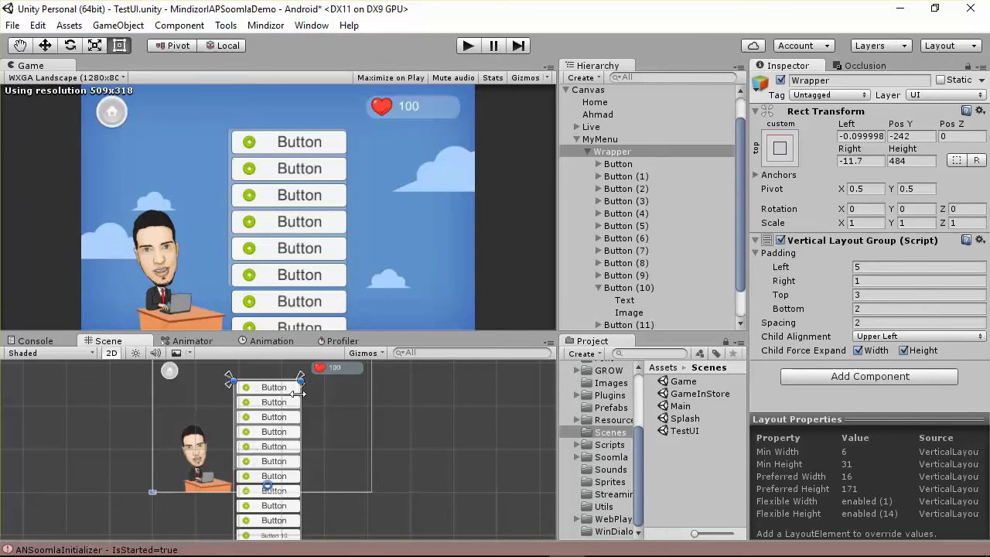
scroll(294, 365, "up", 2)
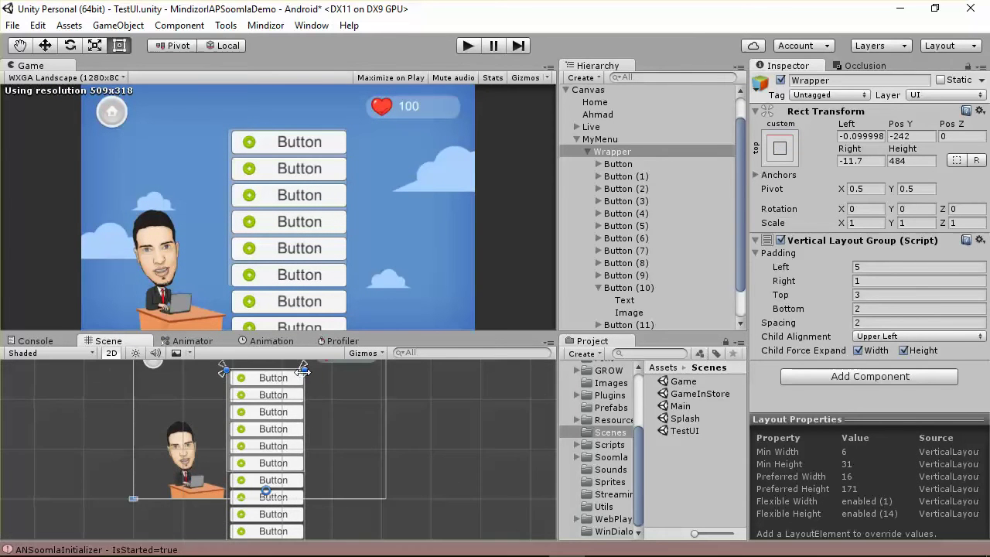
scroll(311, 364, "up", 1)
double_click(646, 151)
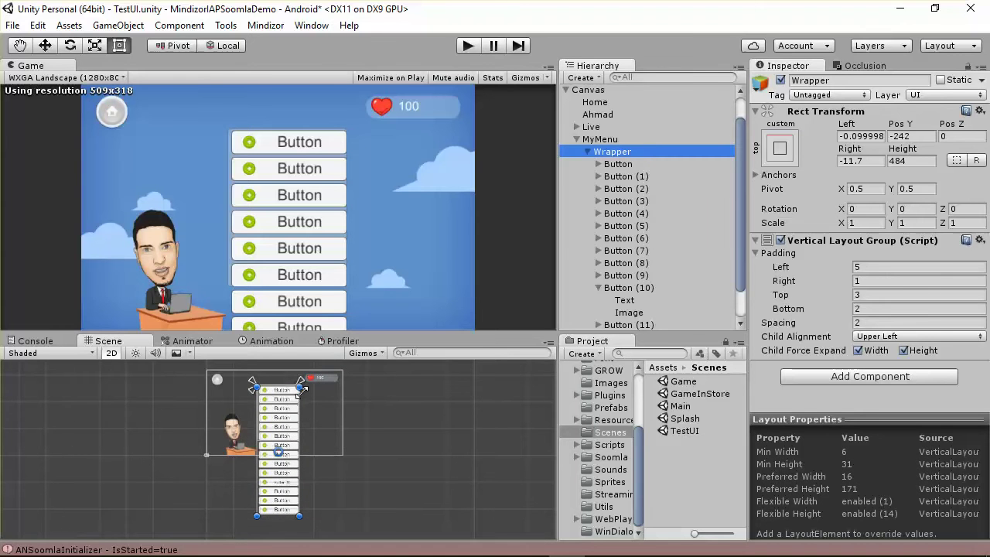
scroll(300, 388, "up", 5)
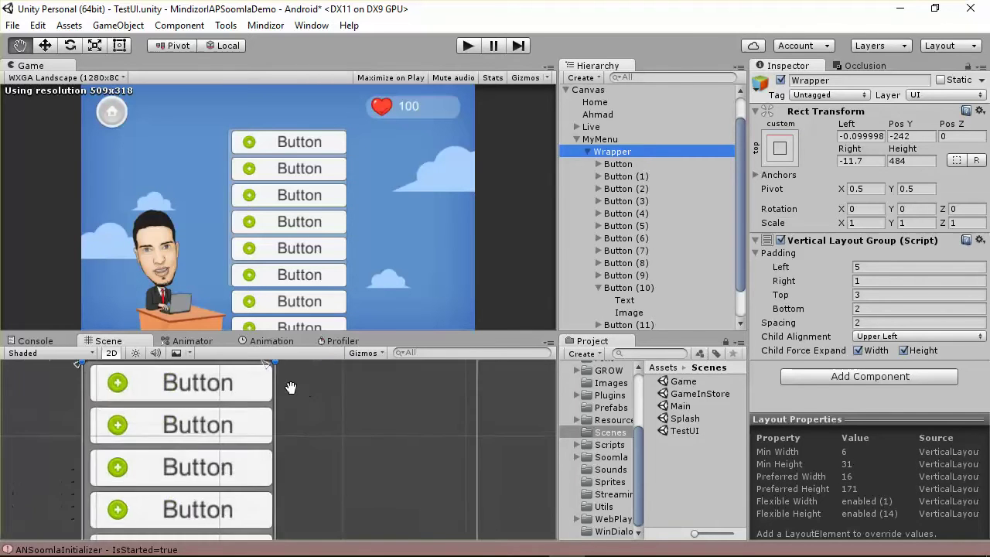
middle_click_drag(290, 387, 429, 398)
scroll(408, 471, "up", 3)
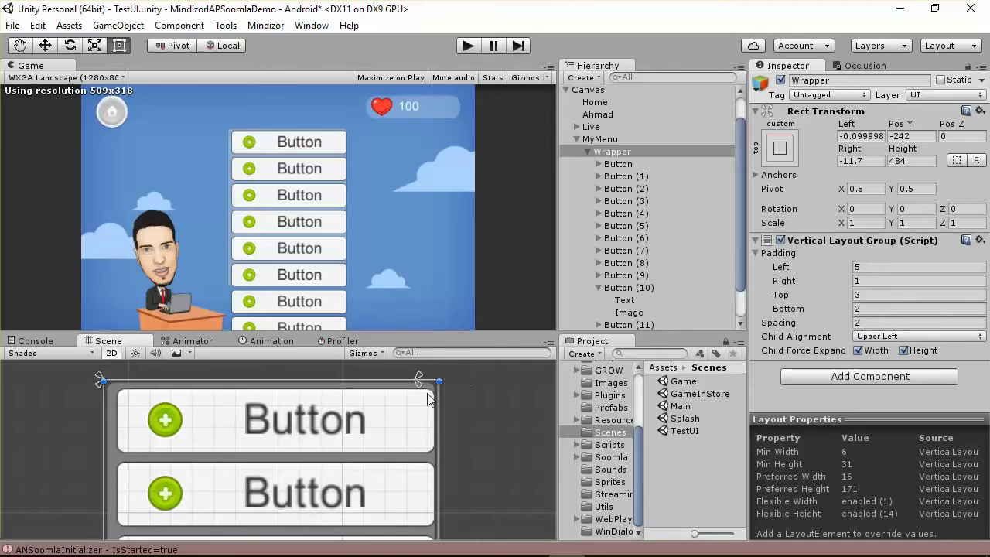
left_click_drag(420, 385, 969, 517)
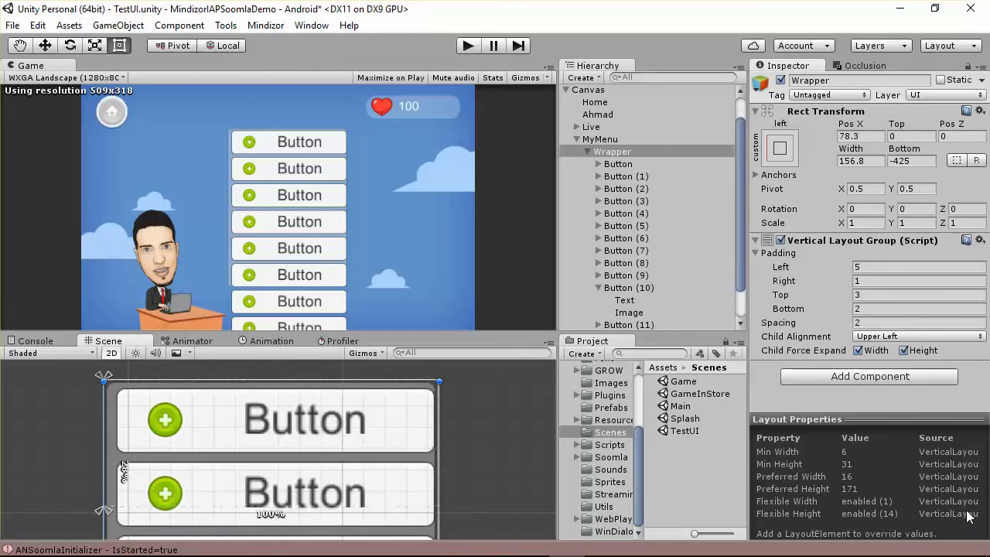
scroll(187, 441, "down", 6)
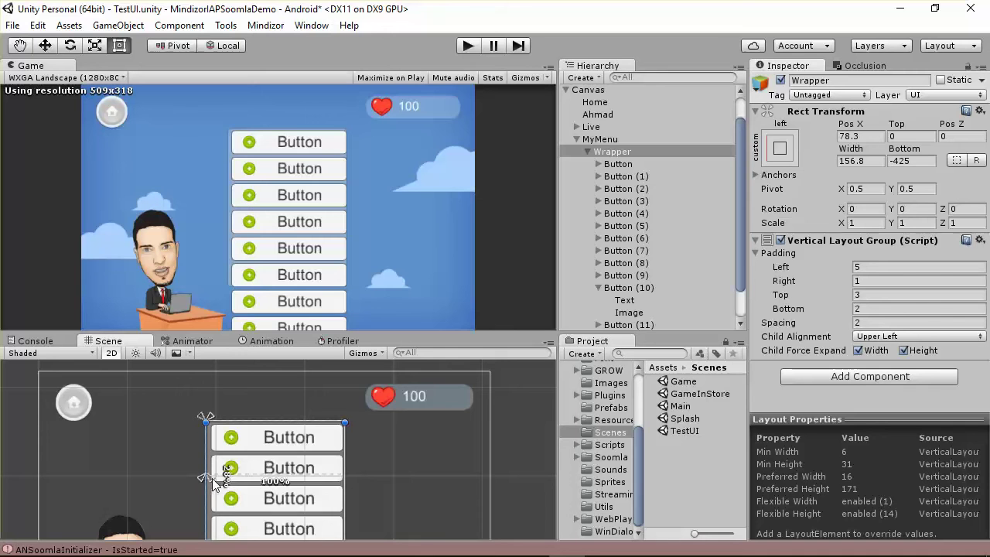
left_click_drag(205, 477, 226, 517)
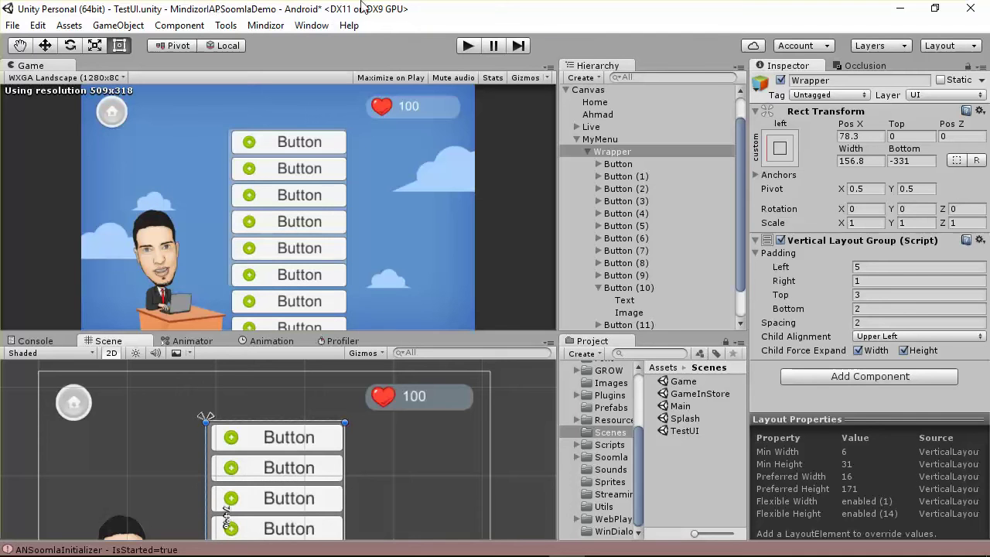
scroll(278, 450, "down", 3)
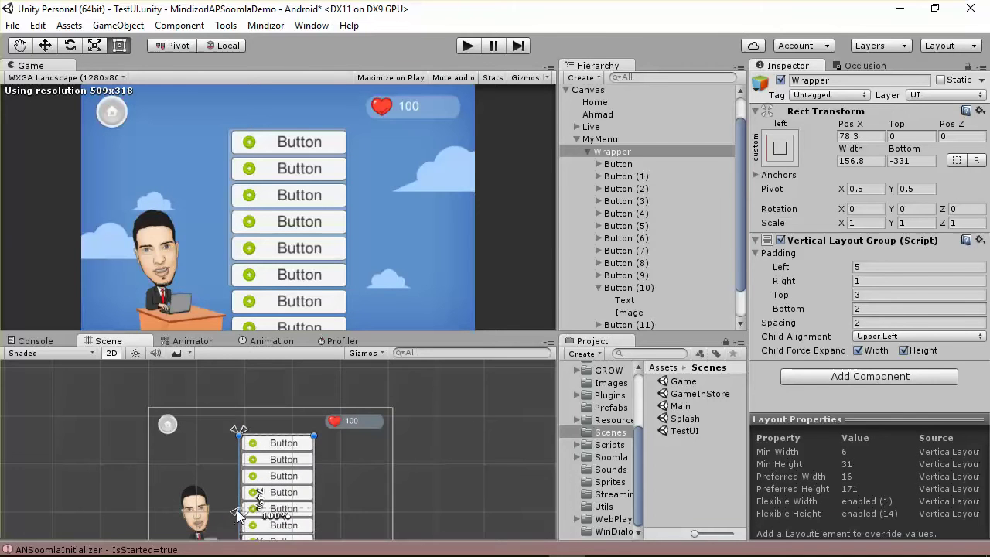
left_click_drag(245, 516, 238, 539)
scroll(276, 450, "down", 1)
scroll(269, 477, "down", 1)
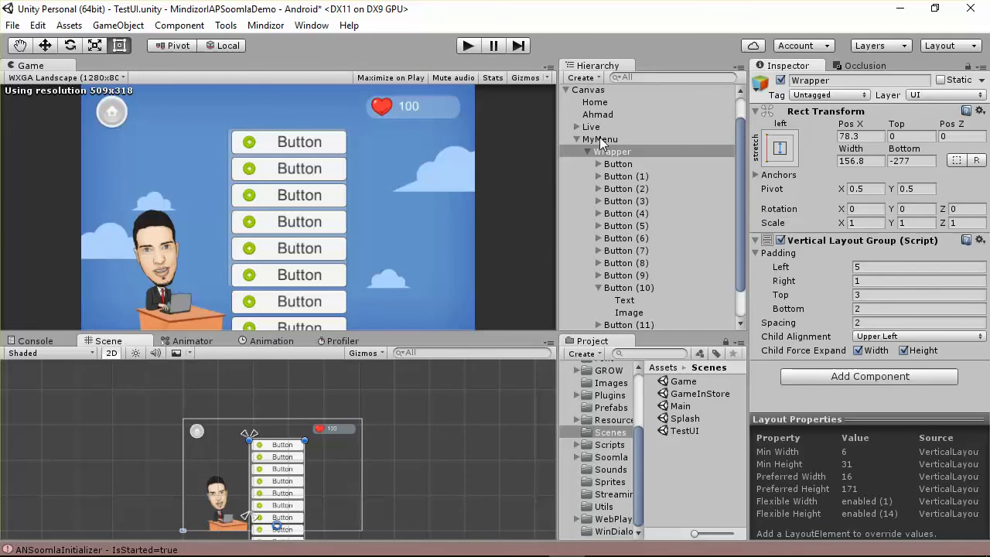
Step: Compare the anchors of MyMenu and the Wrapper, and shrink the Game view to test the Wrapper's vertical stretch
left_click(601, 140)
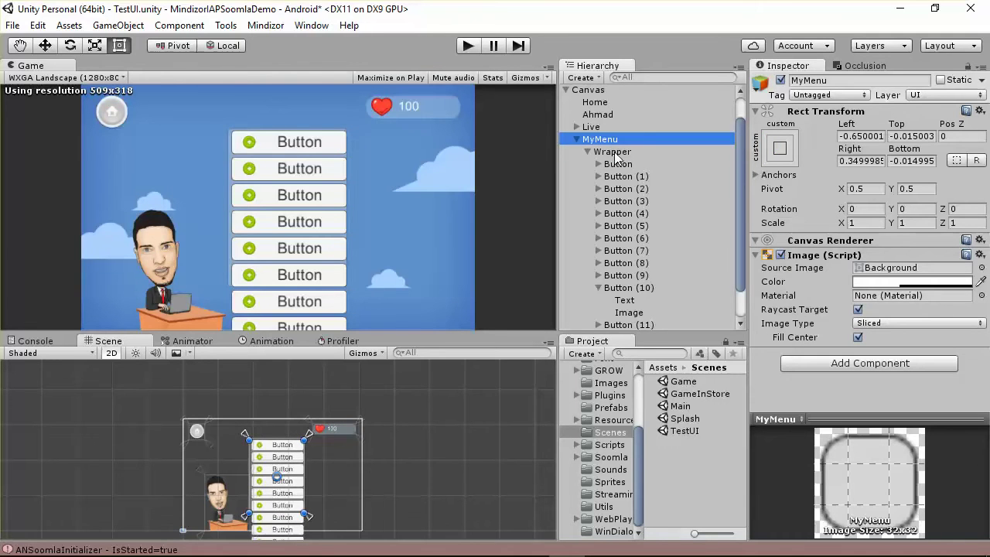
left_click(615, 154)
left_click_drag(369, 334, 334, 308)
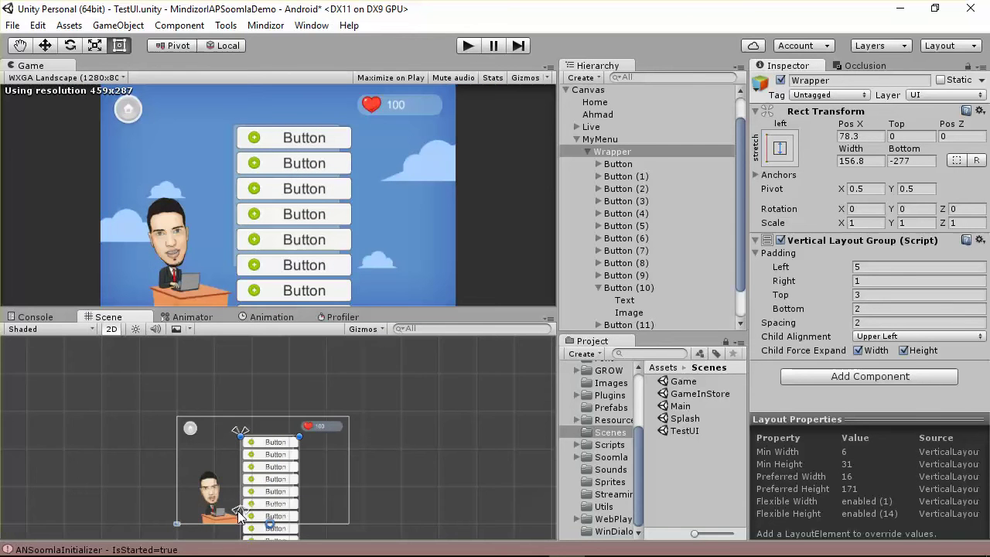
Step: Move the Wrapper's anchors up from MyMenu's lower-left corner and across to its right edge for horizontal stretching
double_click(603, 152)
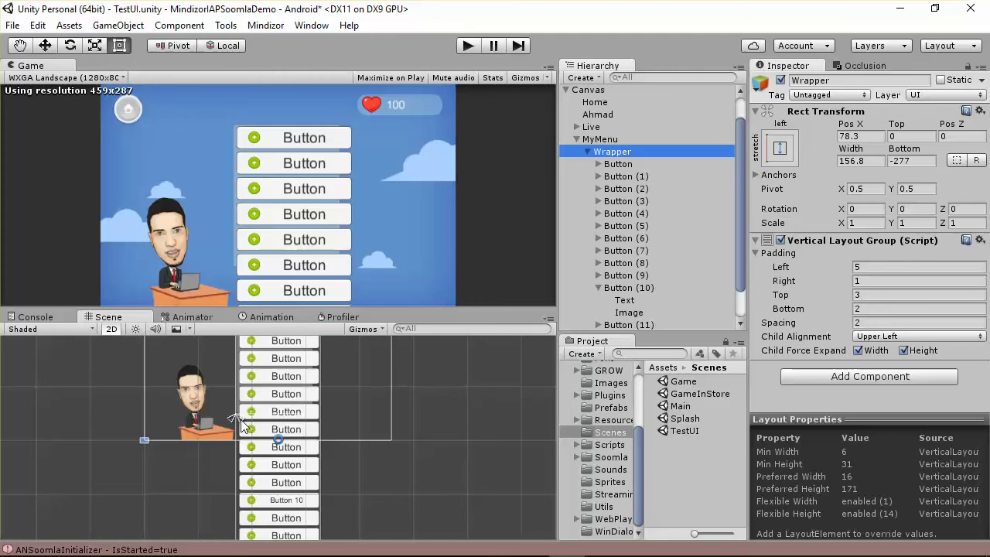
left_click_drag(242, 423, 361, 329)
scroll(293, 372, "up", 2)
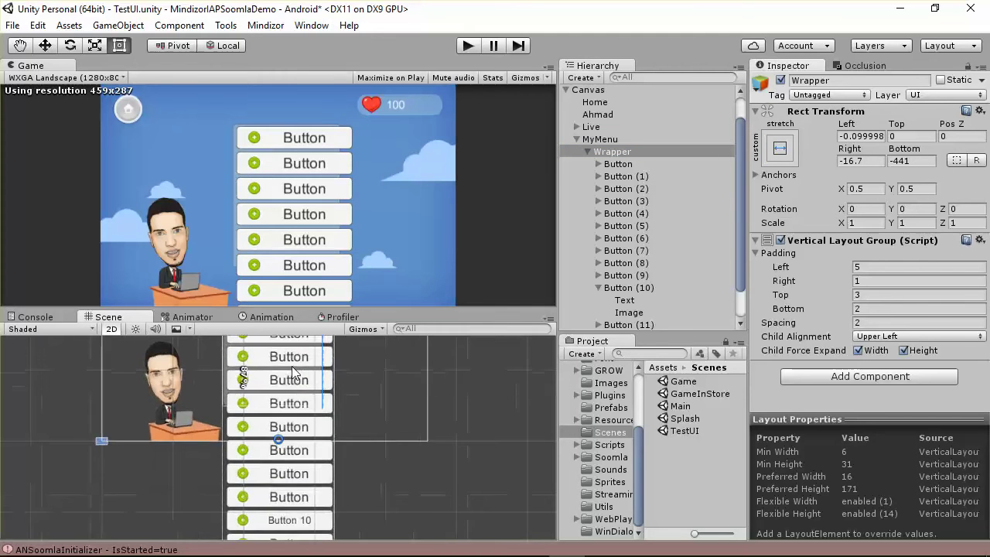
scroll(293, 372, "down", 4)
double_click(612, 152)
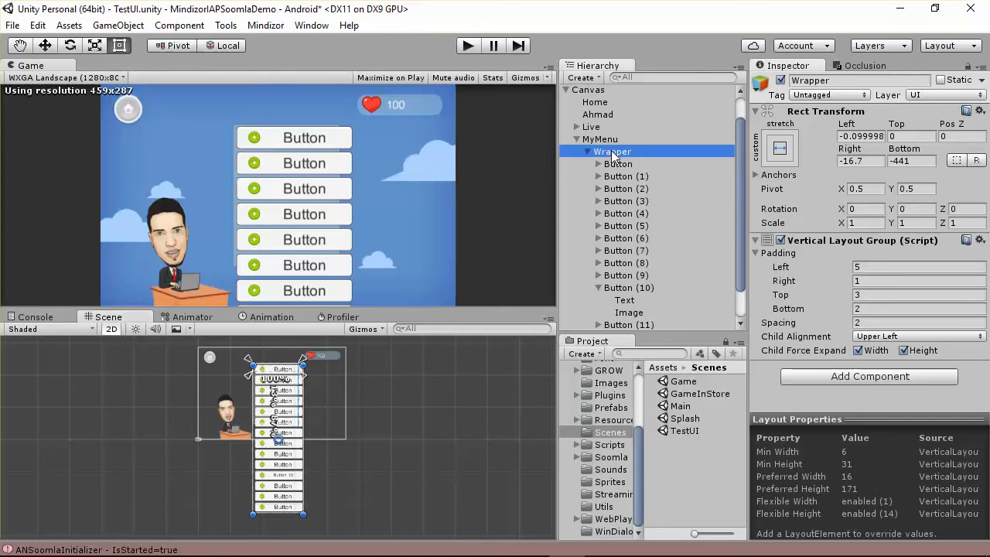
left_click_drag(342, 317, 349, 345)
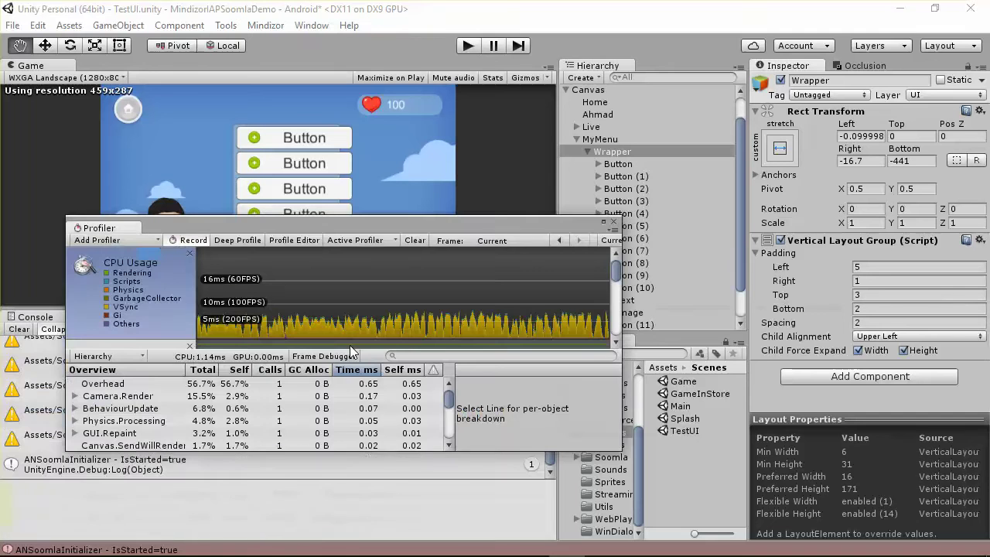
left_click(615, 226)
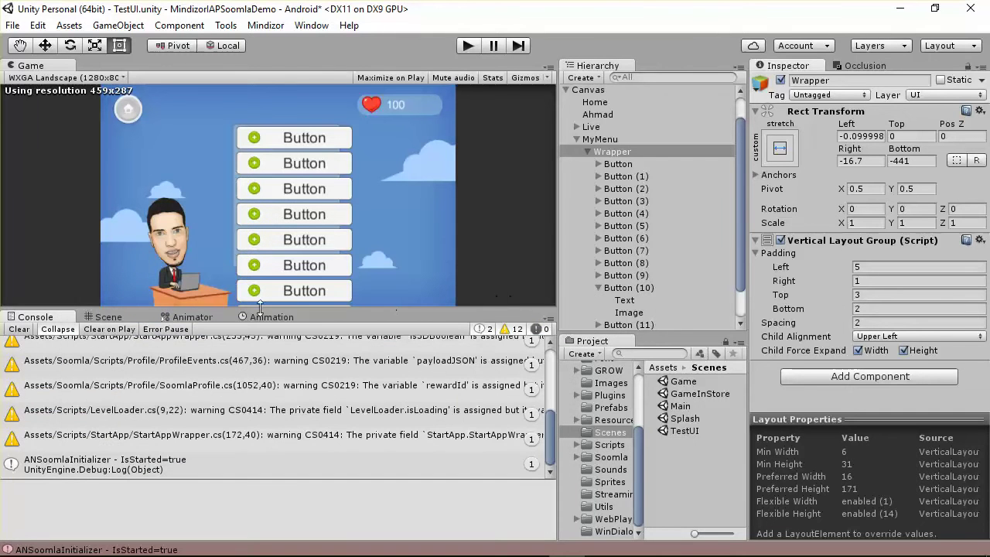
left_click(123, 316)
Step: Raise the Wrapper's lower anchors to MyMenu's top edge so the Wrapper uses the top-stretch anchoring
scroll(333, 437, "up", 6)
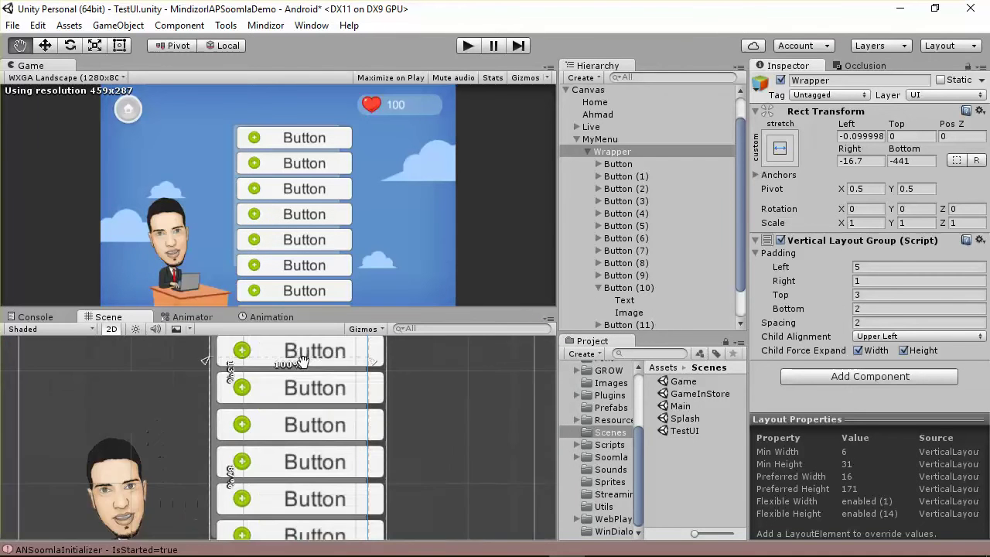
scroll(333, 437, "up", 4)
key("t")
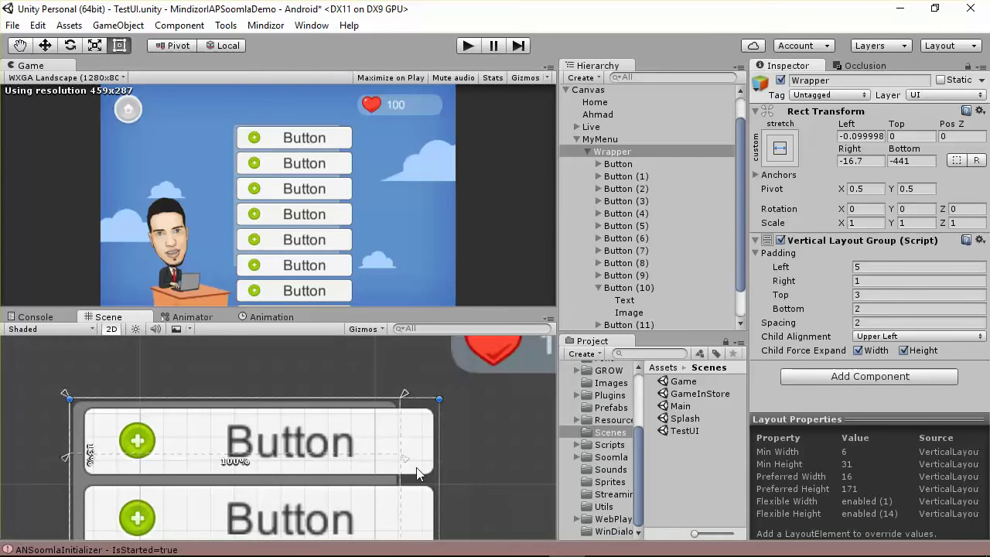
left_click_drag(403, 462, 448, 403)
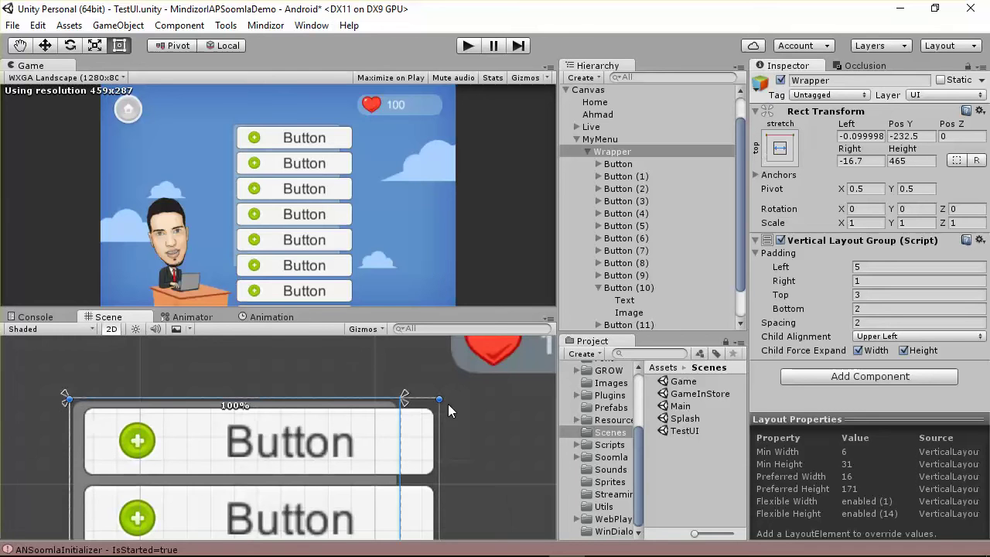
Step: Pull the Wrapper's right edge in to fit MyMenu's width, giving it a right offset of about 3.5
scroll(398, 427, "down", 3)
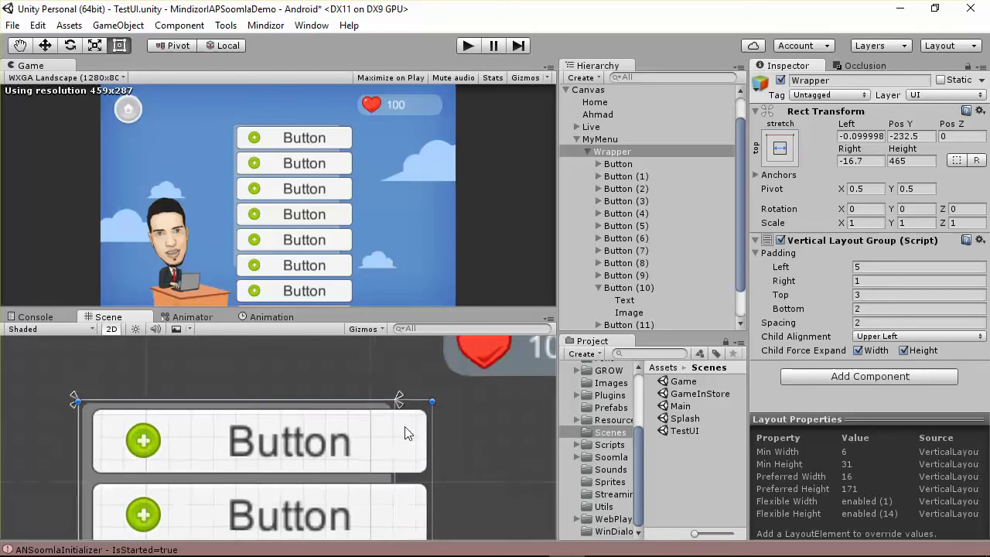
left_click_drag(421, 428, 365, 450)
scroll(368, 421, "down", 2)
scroll(364, 452, "down", 2)
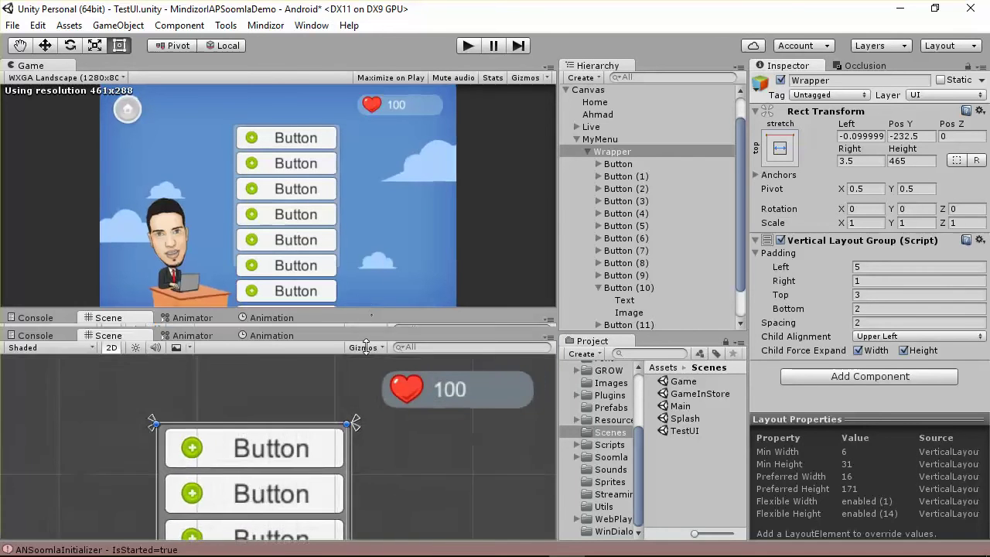
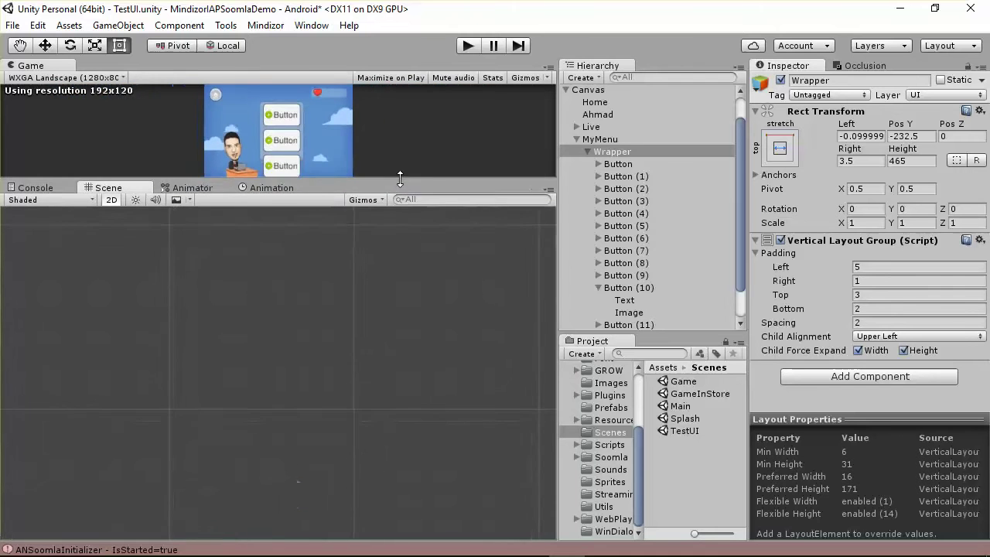
Step: Resize the Game view to examine how the Wrapper and its buttons scale with MyMenu's width
left_click_drag(375, 419, 426, 375)
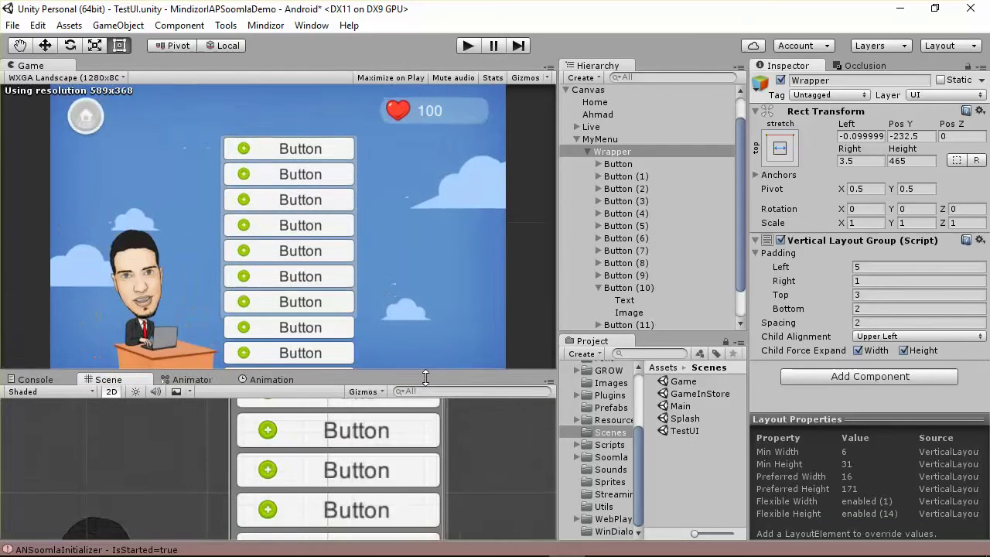
scroll(421, 451, "down", 2)
scroll(419, 445, "down", 2)
scroll(418, 439, "down", 1)
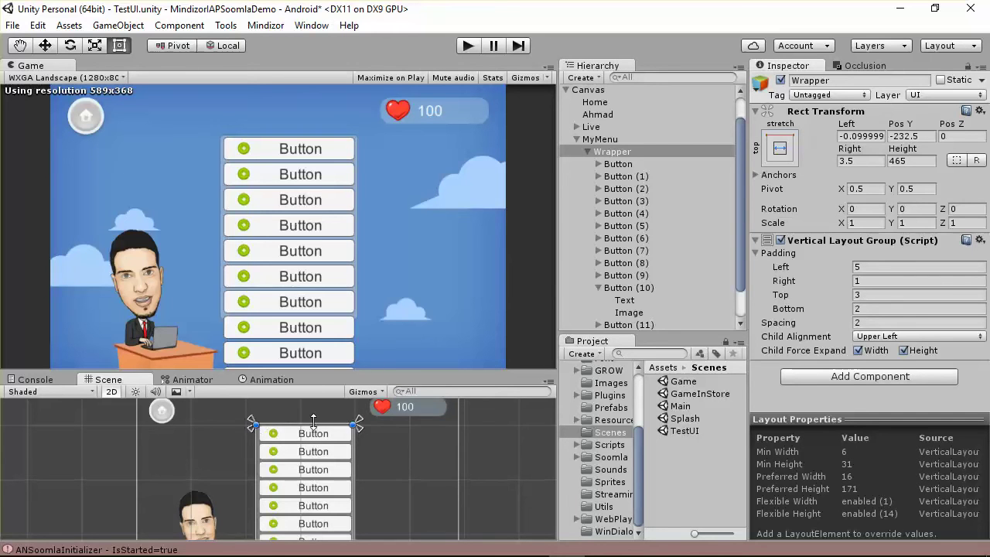
Step: Shrink and enlarge the Game view to check how the button menu adapts to different resolutions
left_click(359, 389)
left_click_drag(351, 392, 365, 178)
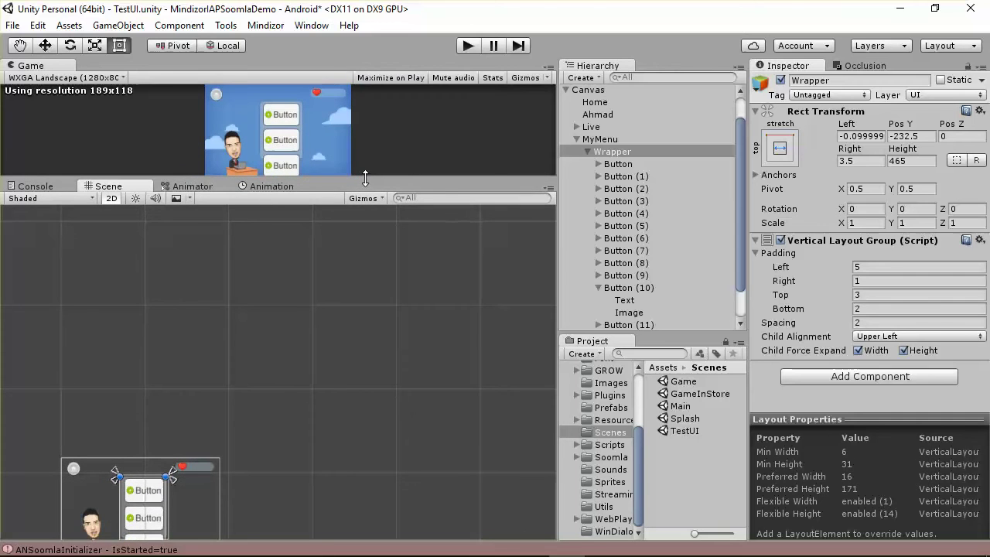
left_click_drag(365, 178, 370, 349)
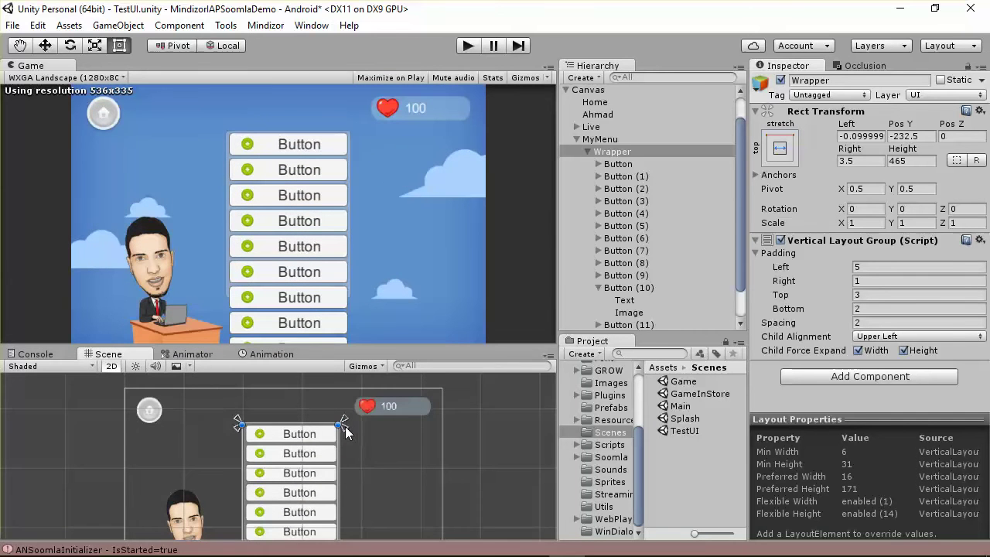
mouse_move(373, 350)
left_mouse_down()
mouse_move(400, 163)
mouse_move(369, 352)
mouse_move(373, 376)
mouse_move(394, 172)
mouse_move(408, 379)
mouse_move(416, 369)
mouse_move(435, 176)
mouse_move(387, 157)
mouse_move(450, 153)
mouse_move(406, 325)
mouse_move(376, 361)
left_mouse_up()
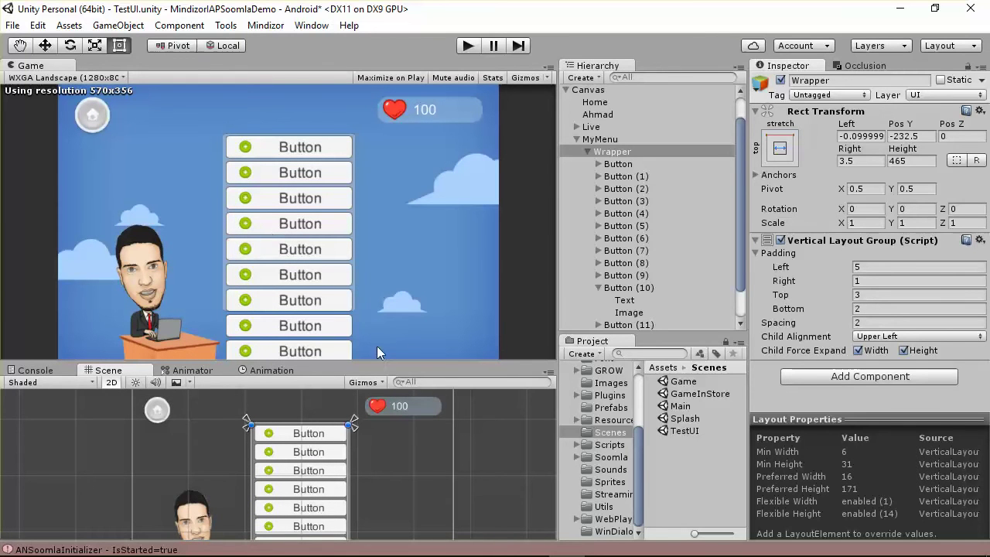
left_click_drag(385, 364, 428, 255)
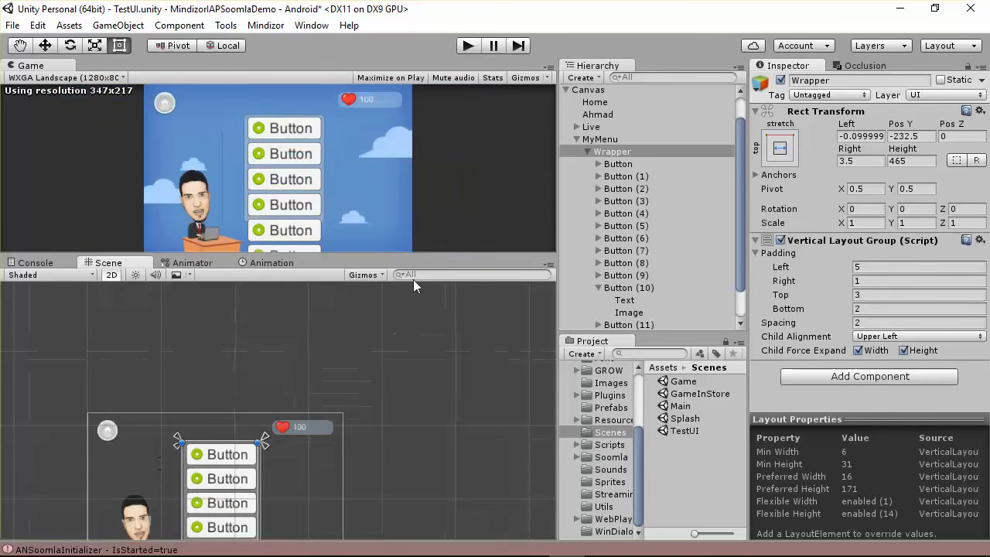
scroll(413, 286, "down", 2)
Step: Add a Scroll Rect component to the MyMenu object
left_click(635, 146)
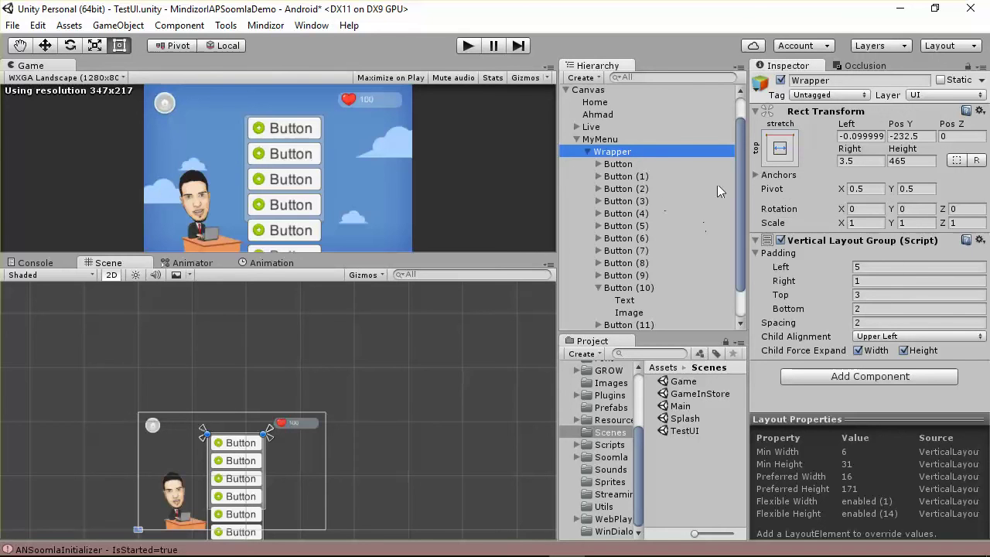
left_click(624, 139)
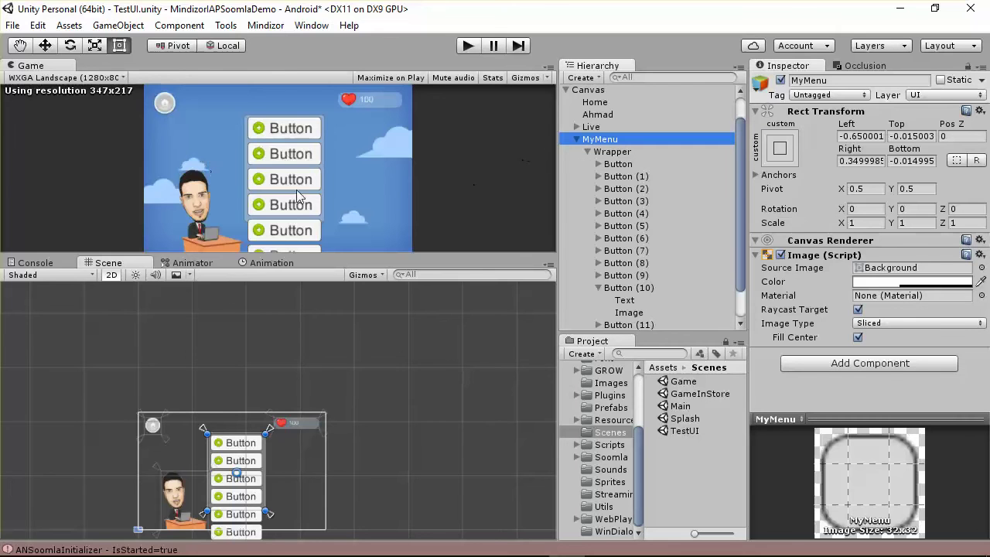
left_click(883, 366)
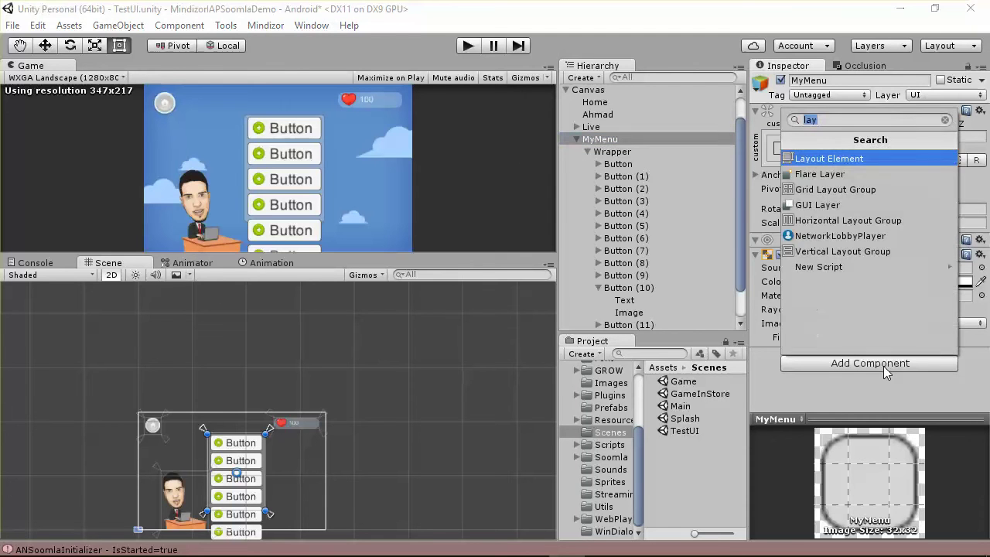
type("rec")
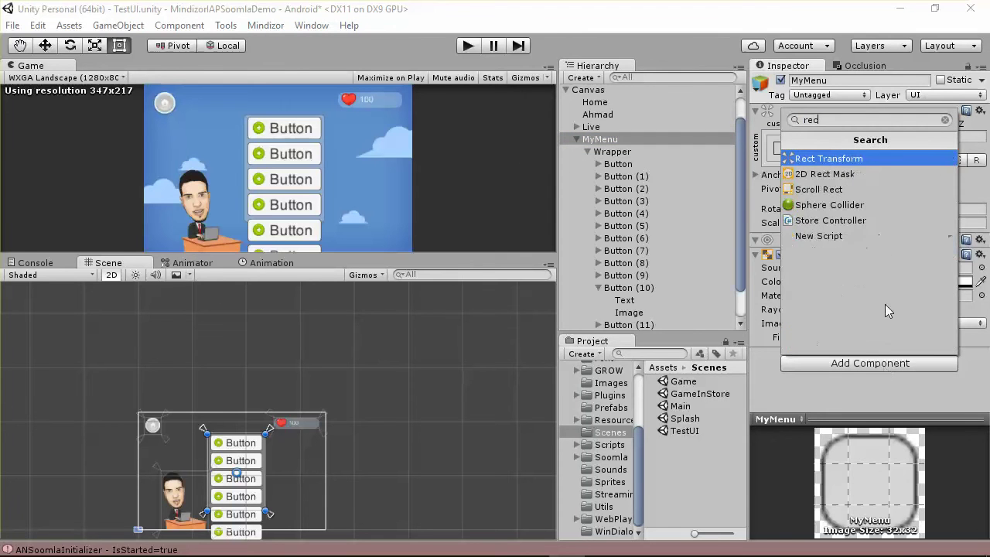
left_click(850, 189)
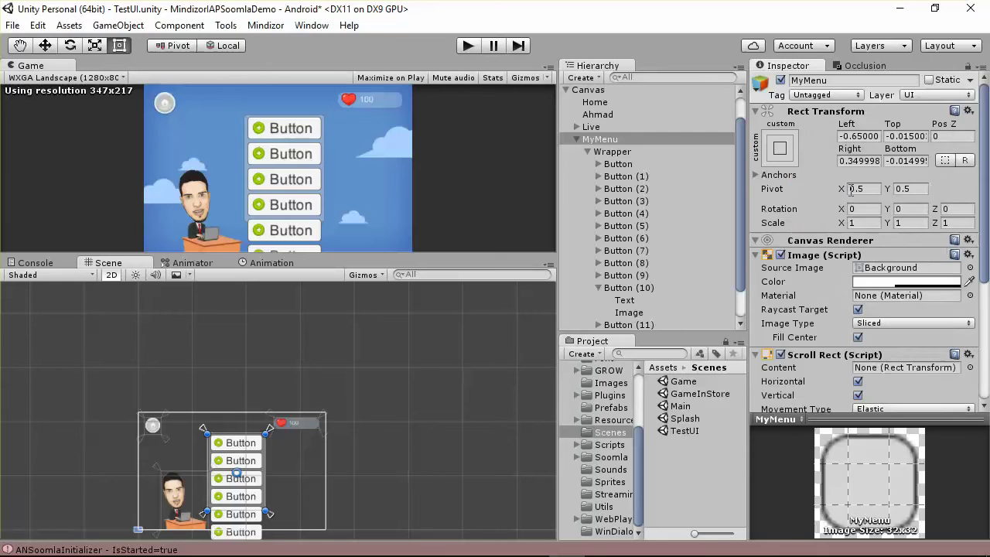
scroll(801, 197, "down", 5)
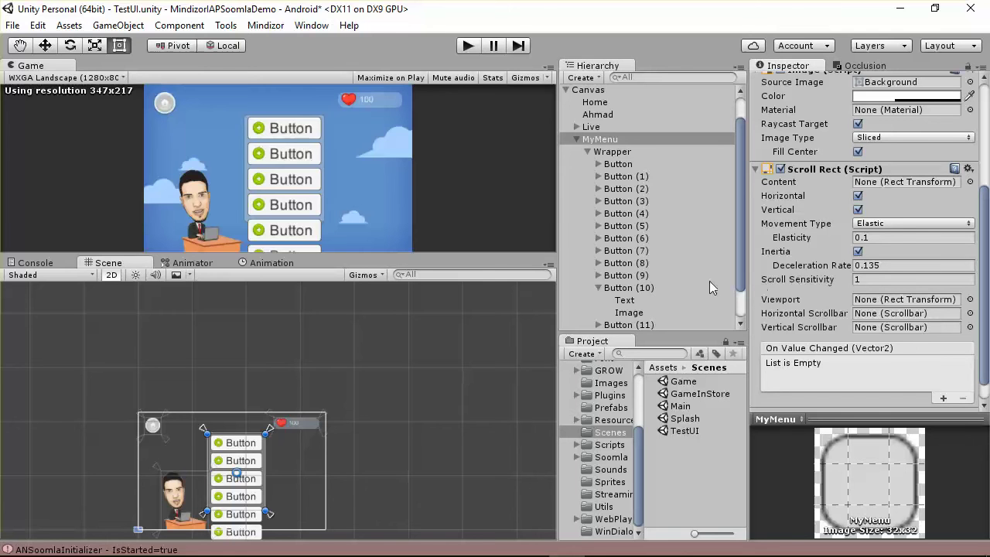
Step: Enlarge the Game view and briefly run the scene to check MyMenu without any scroll content assigned
left_click_drag(481, 255, 481, 371)
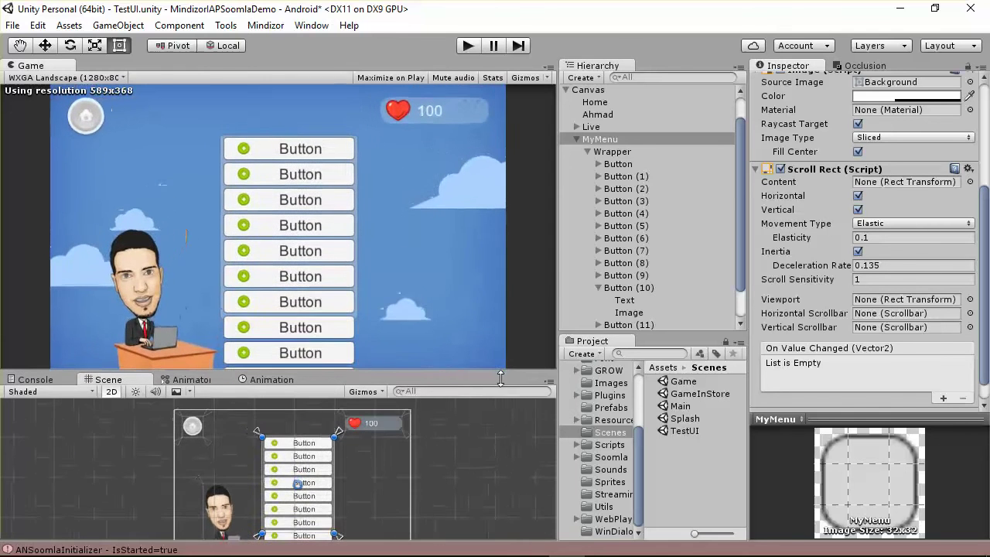
left_click(468, 45)
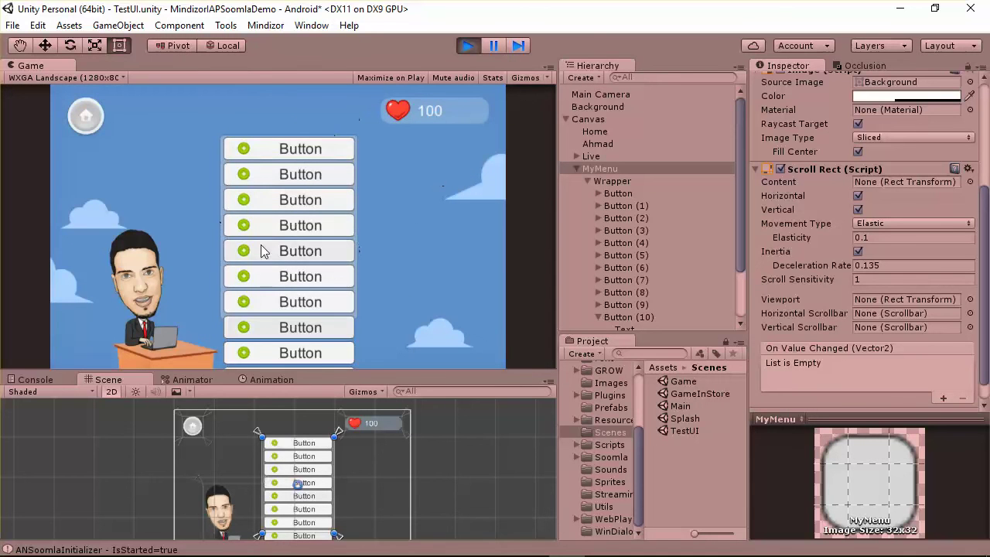
left_click(467, 47)
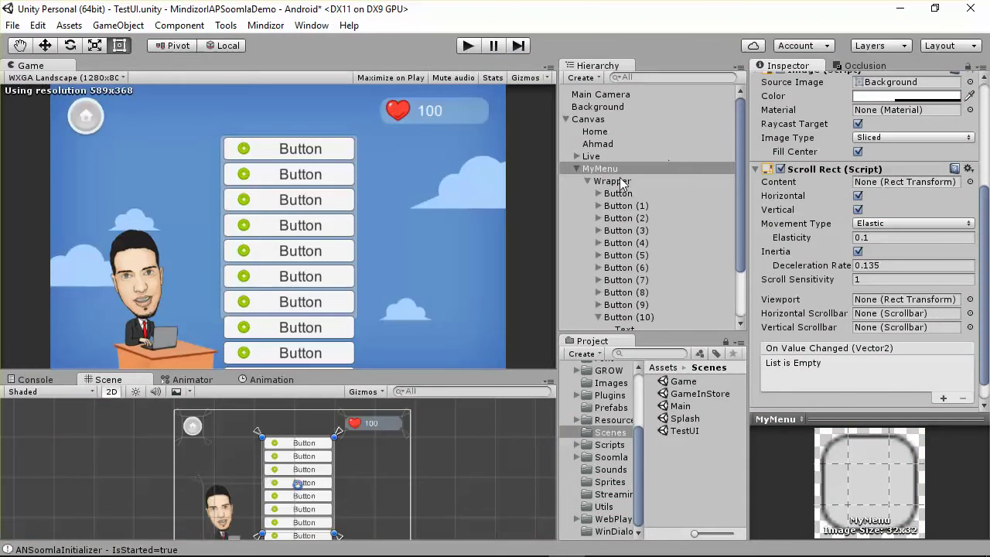
Step: Assign the Wrapper as the Content of MyMenu's Scroll Rect and test moving the button list in Play mode
left_click_drag(613, 188, 900, 182)
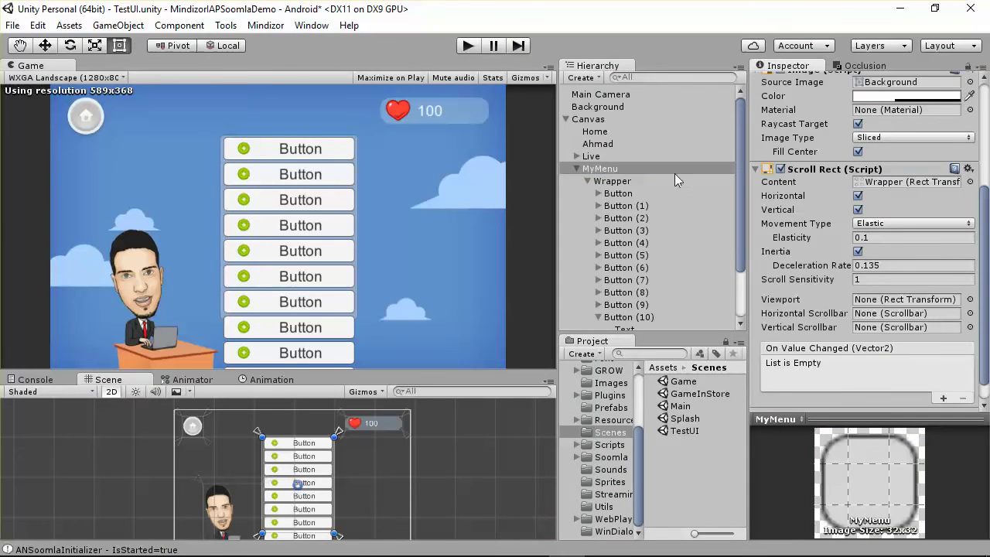
left_click(468, 45)
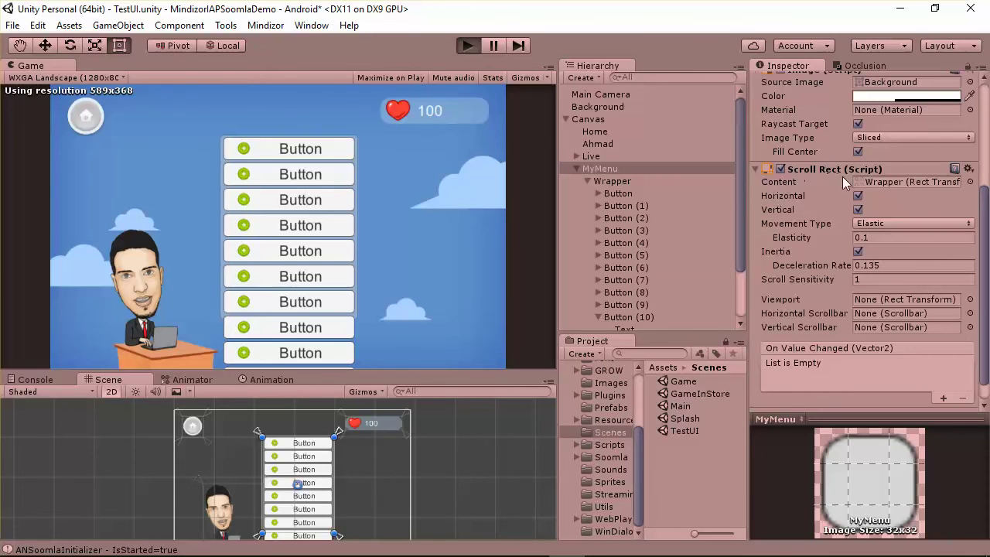
left_click_drag(310, 251, 477, 275)
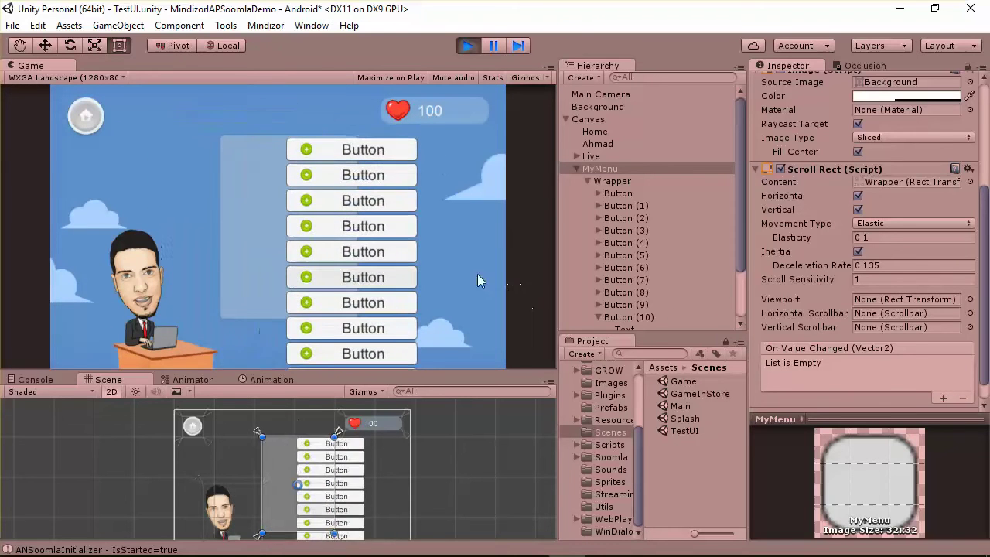
Step: Test scrolling the button list in Play mode with Horizontal movement disabled and re-enabled, and stop the run
left_click(858, 195)
left_click_drag(247, 185, 300, 163)
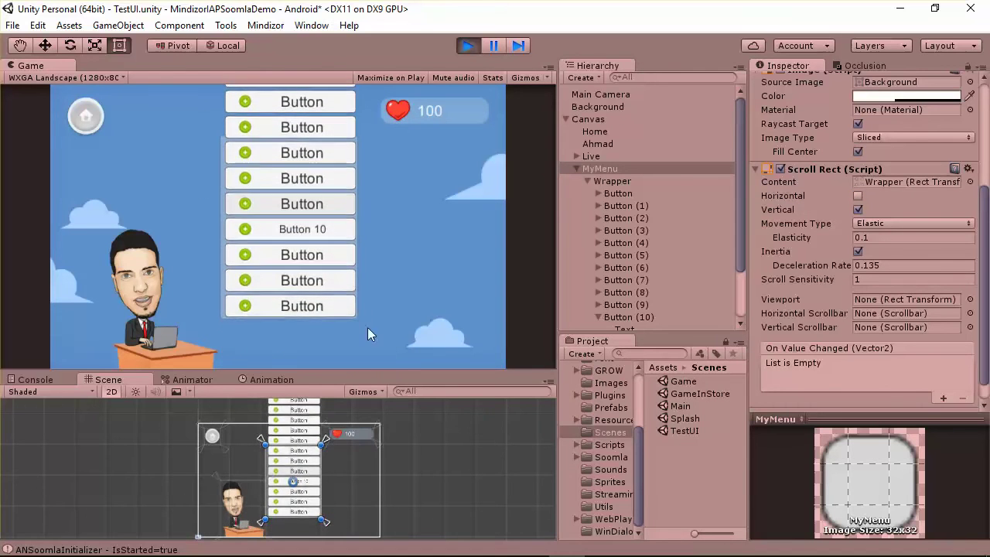
left_click_drag(300, 205, 298, 36)
left_click_drag(299, 320, 282, 212)
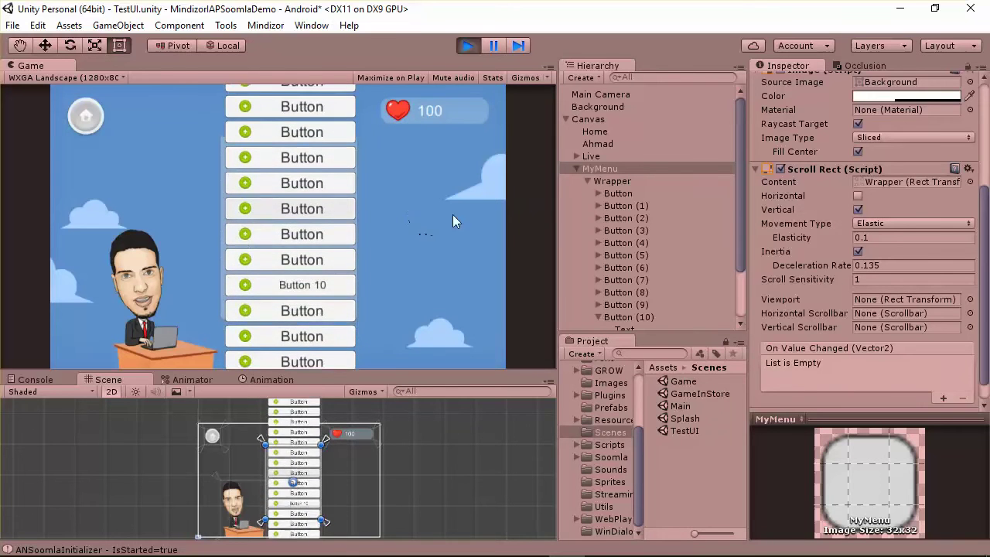
left_click_drag(230, 224, 363, 214)
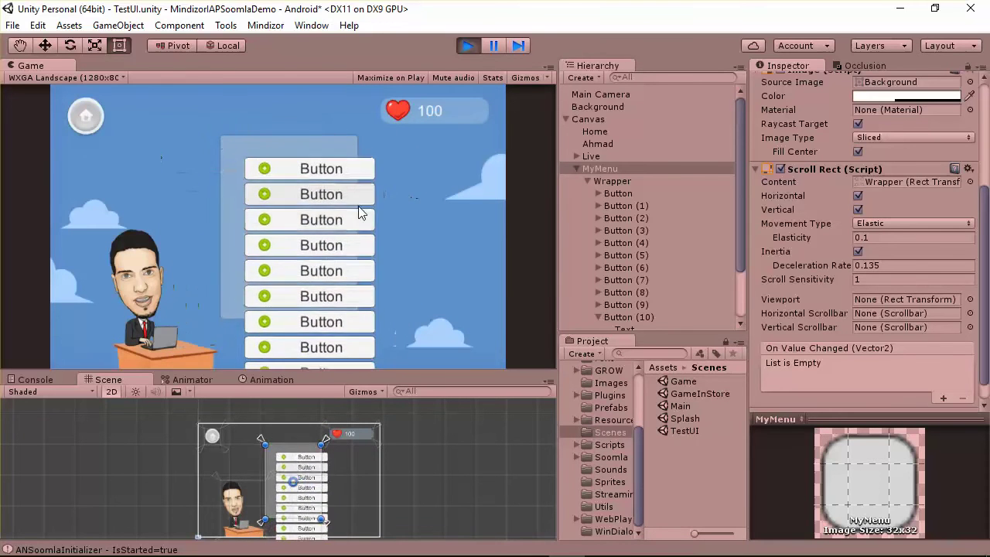
left_click(468, 46)
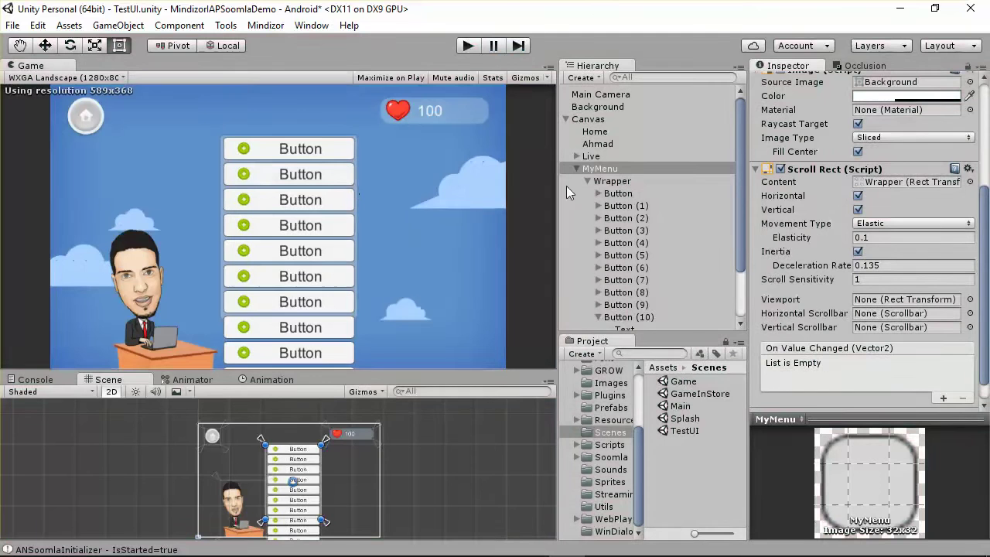
Step: Add a Mask component to MyMenu to hide the buttons outside its area
left_click(599, 170)
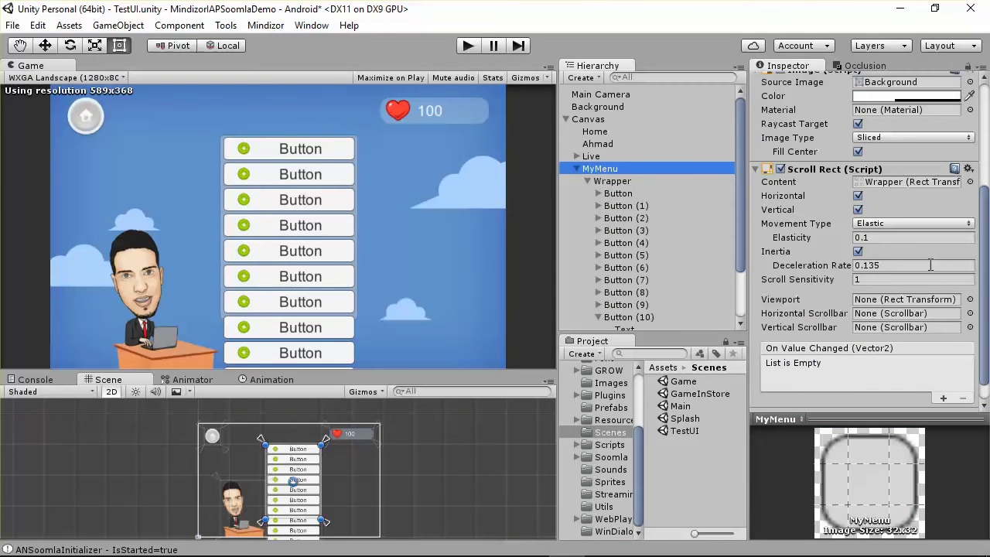
scroll(920, 309, "down", 1)
left_click(848, 399)
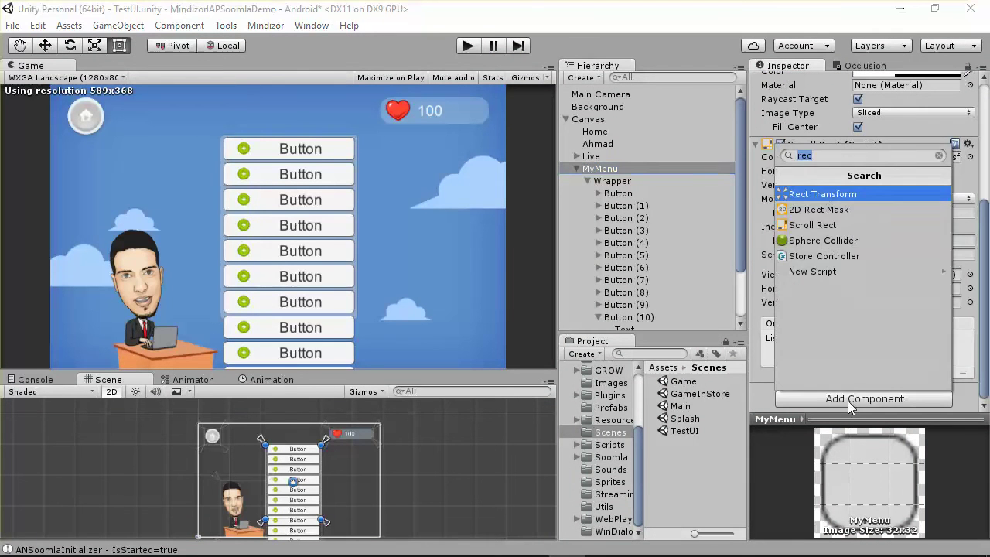
type("m")
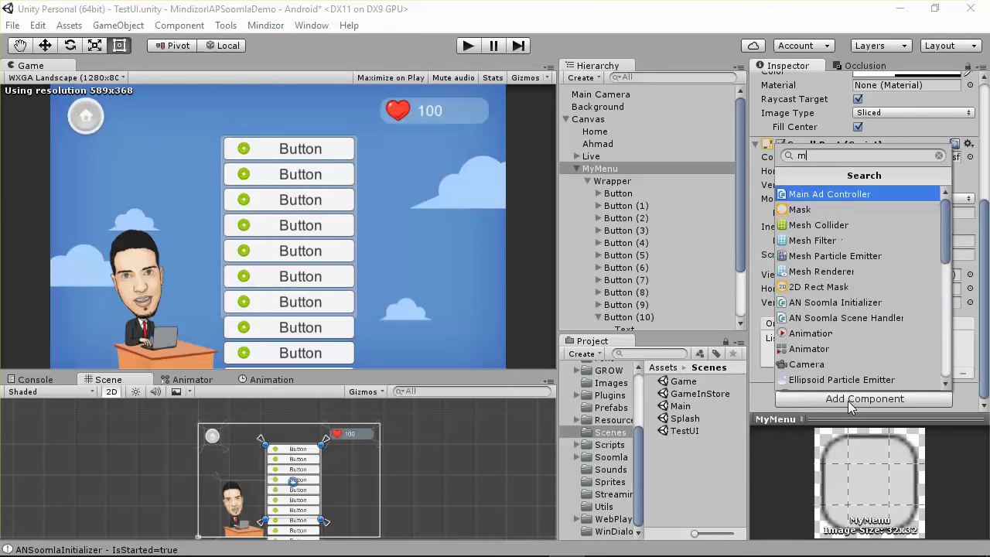
left_click(829, 209)
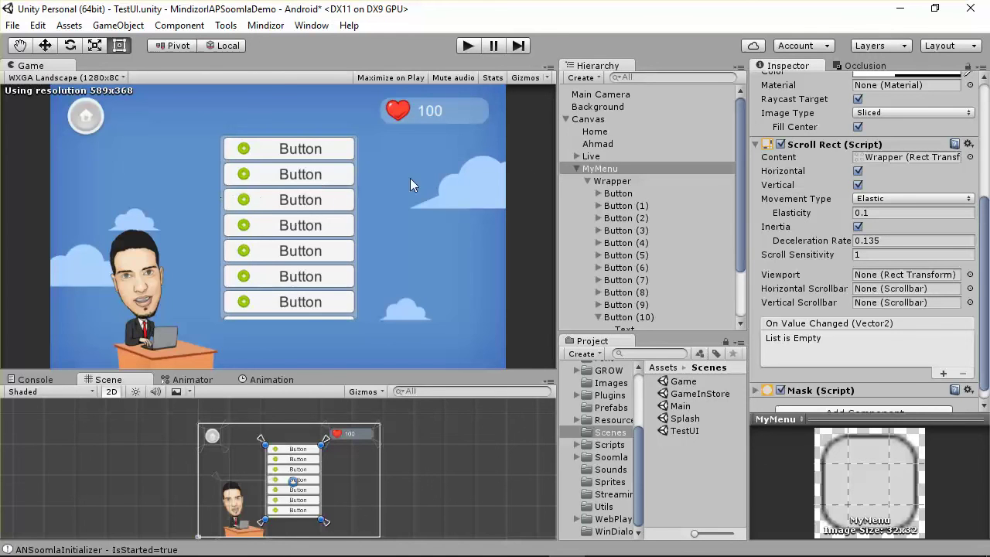
Step: Run the scene and test scrolling the masked list, including with the Scroll Rect's Vertical movement temporarily disabled
left_click(473, 49)
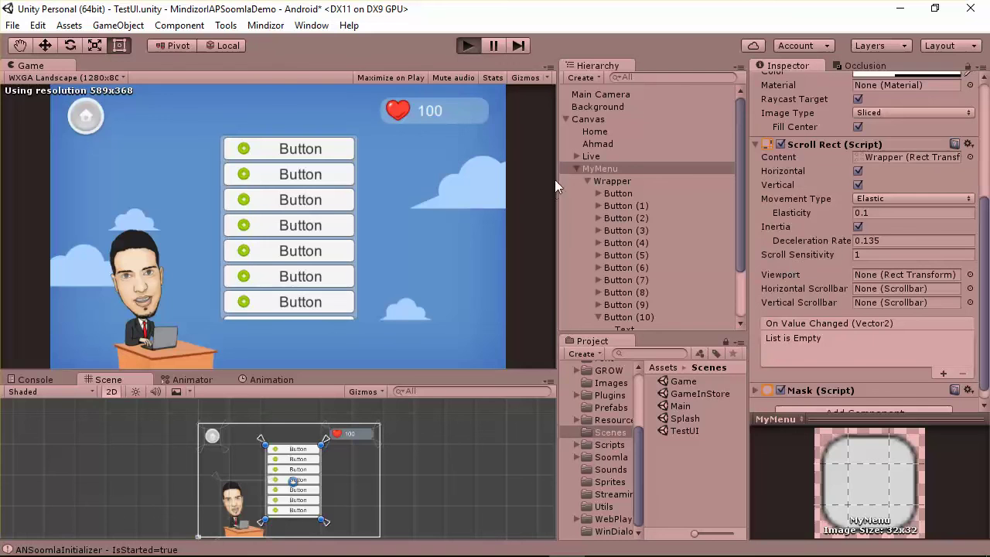
left_click_drag(323, 240, 308, 116)
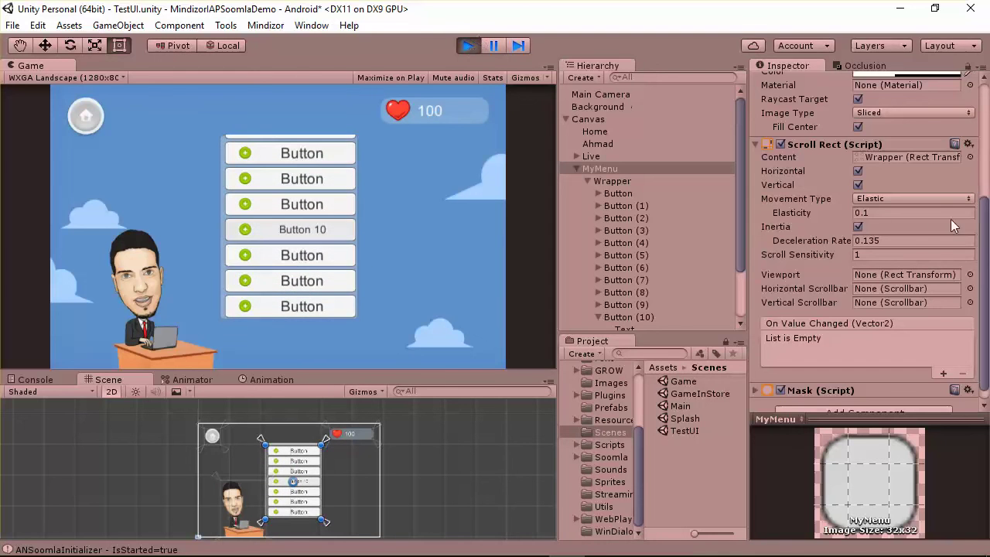
left_click(857, 186)
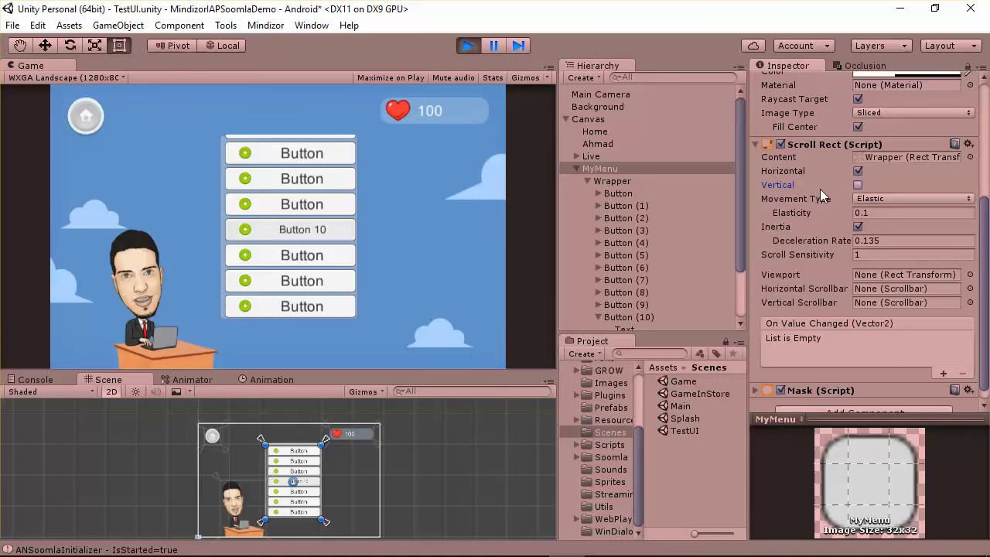
left_click_drag(308, 181, 718, 250)
left_click(858, 186)
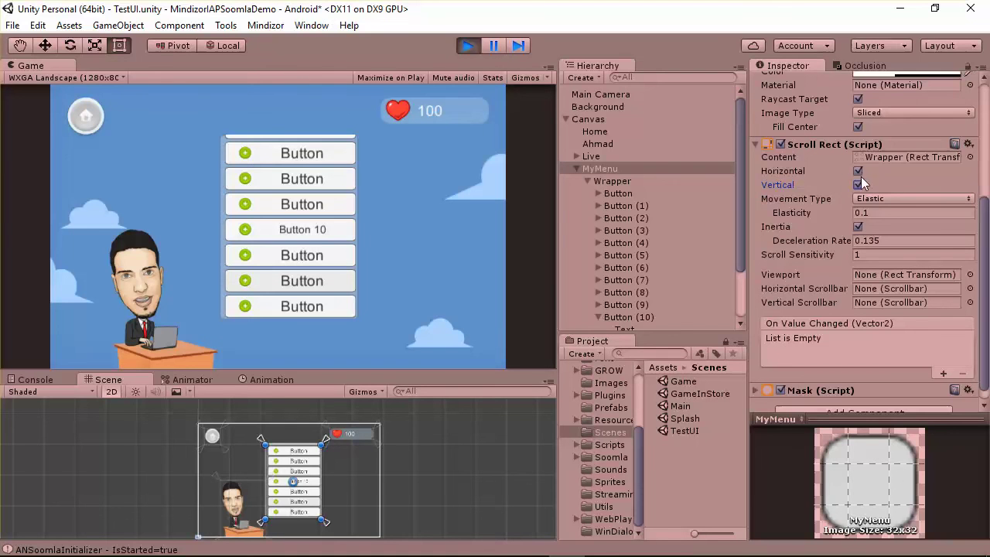
Step: Turn off Horizontal movement during the run and test scrolling the masked list up and down
left_click(857, 172)
left_click_drag(269, 265, 273, 42)
left_click_drag(285, 160, 333, 356)
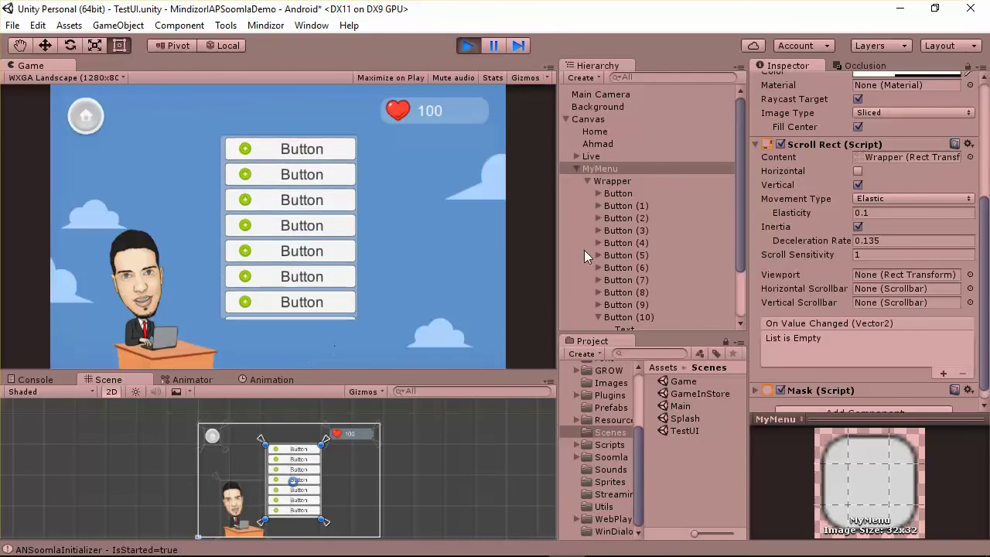
Step: Disable Horizontal on MyMenu's Scroll Rect outside Play mode and save the scene
left_click(468, 45)
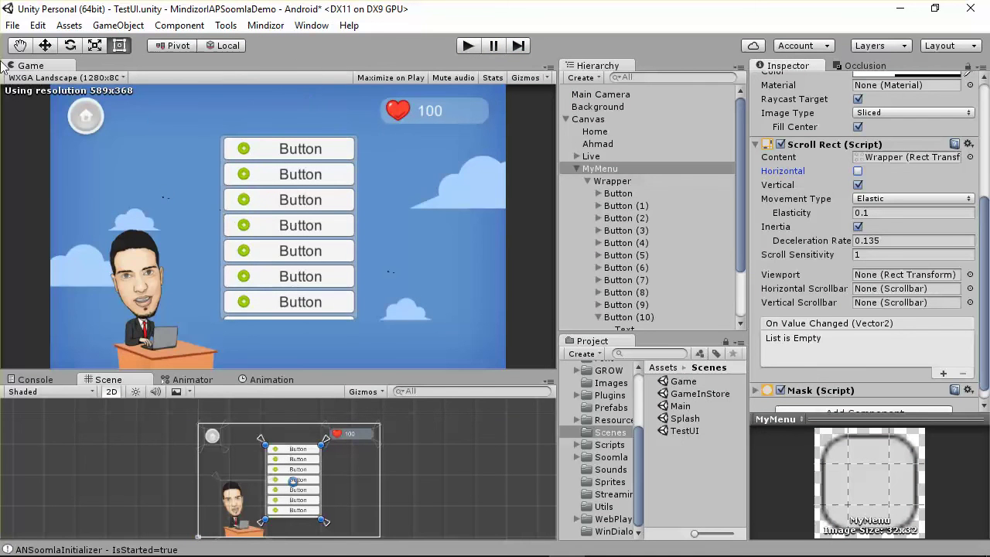
left_click(13, 26)
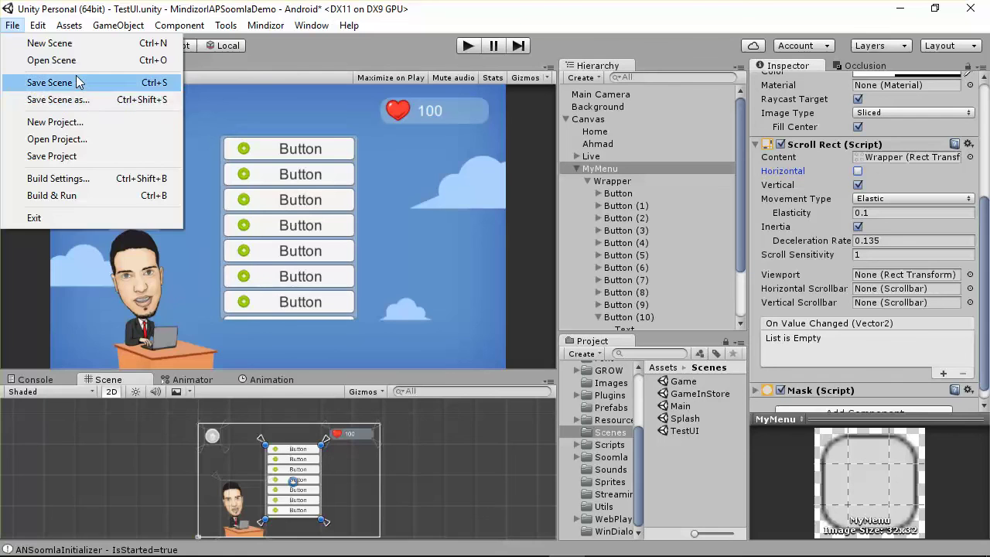
left_click(78, 79)
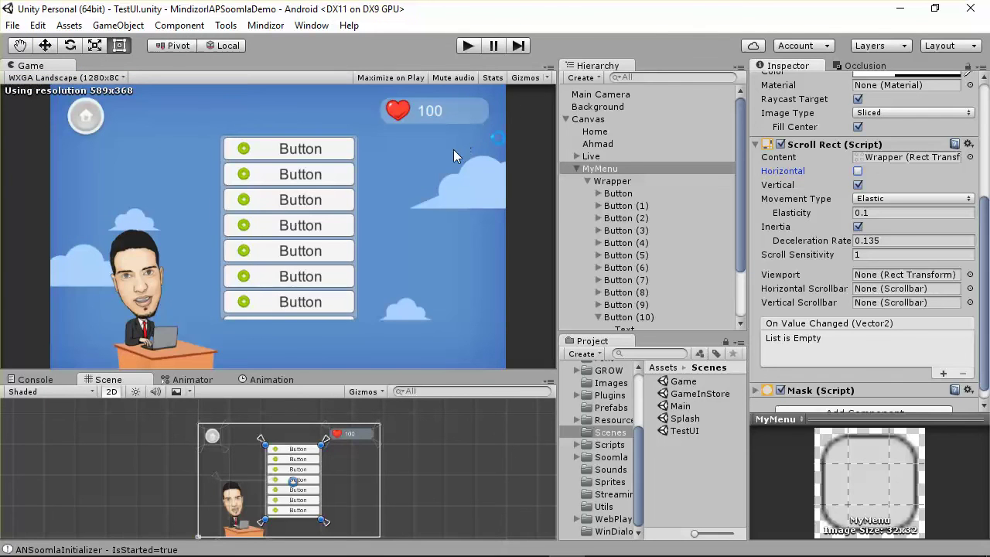
Step: Review the Scroll Rect and Mask components on MyMenu and the layout settings on the Wrapper
left_click(633, 170)
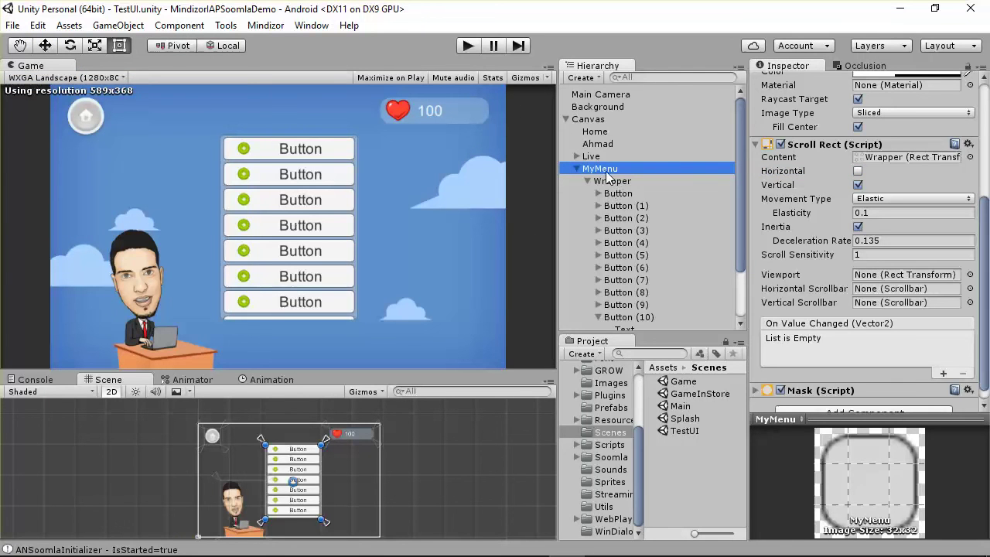
key("f")
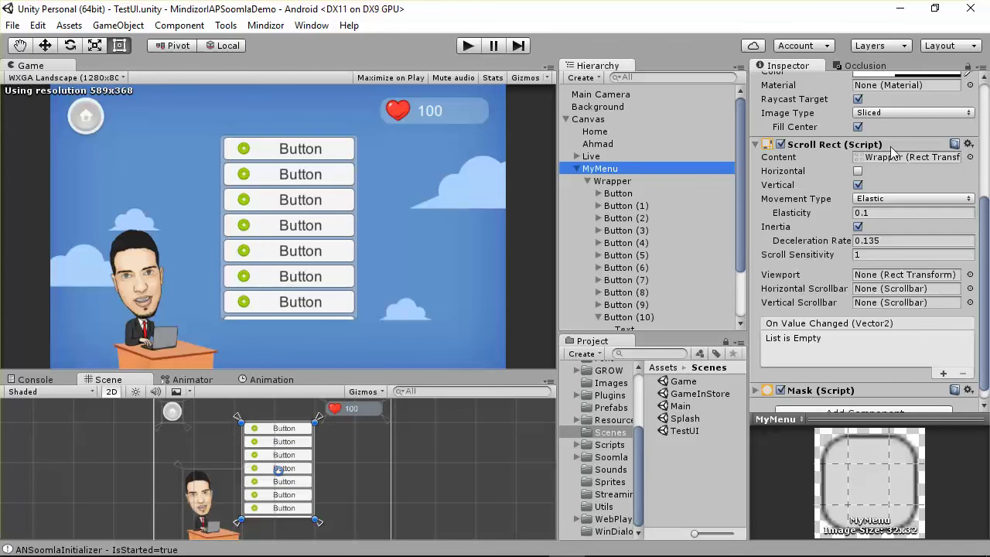
scroll(873, 348, "down", 1)
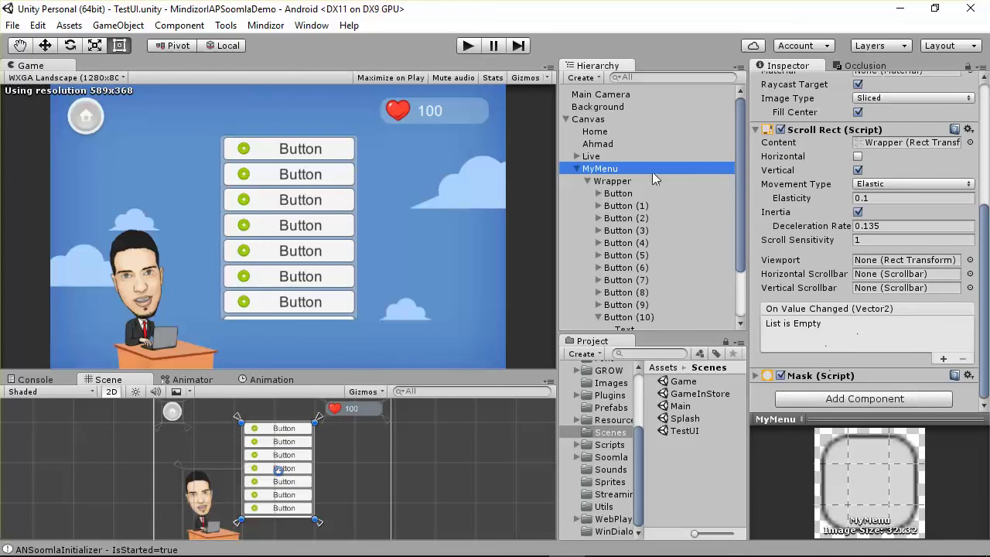
left_click(610, 181)
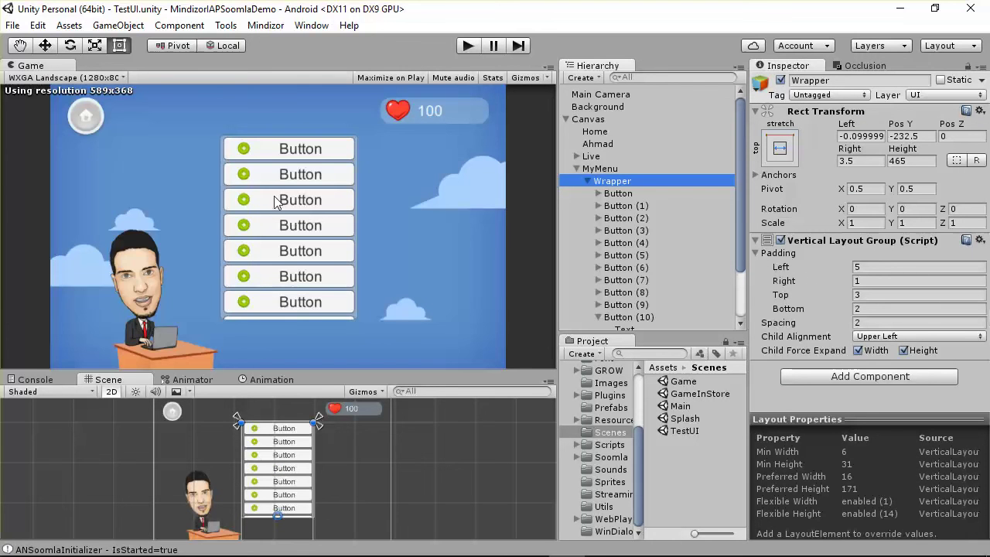
Step: Shrink the Game view to 259x162 and run the scene to test the scrolling menu at a small size
left_click_drag(420, 375, 373, 213)
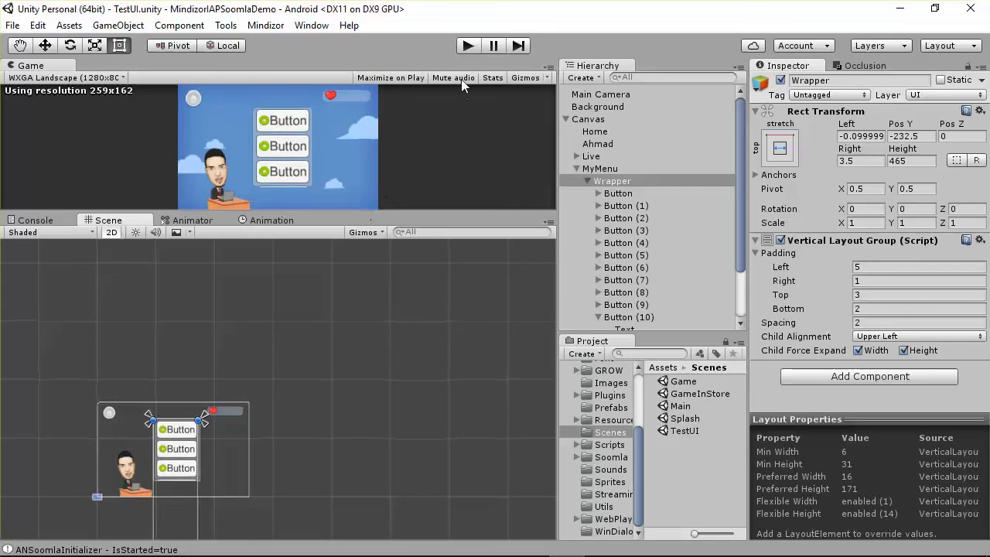
left_click(472, 46)
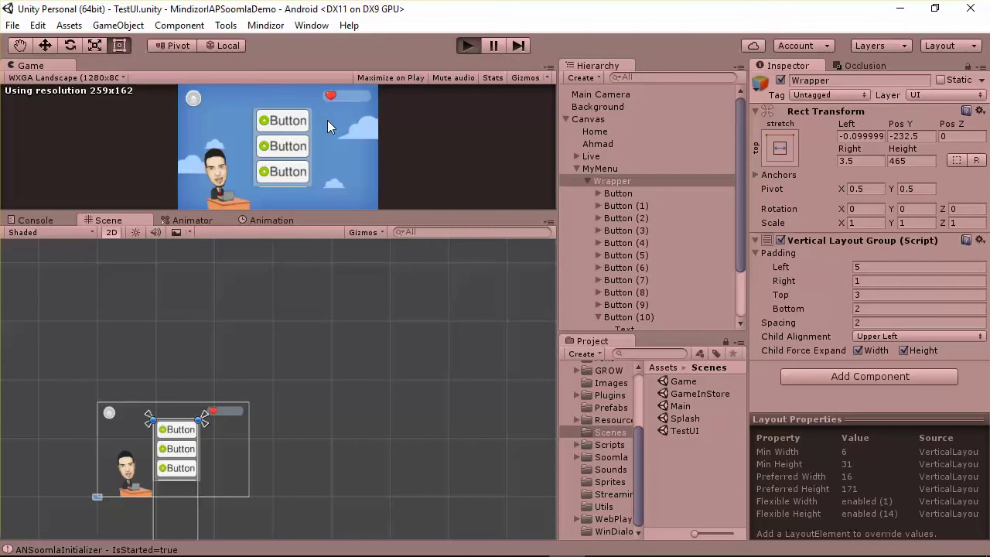